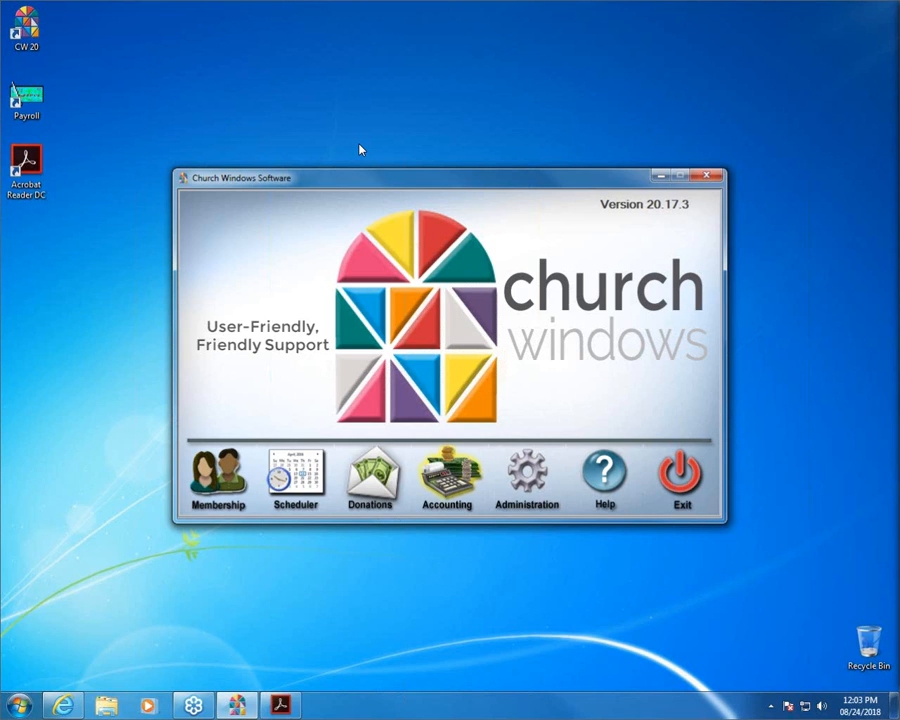
# Open the Accounting module for Jan - Dec 2018 from the Church Windows launcher.
pyautogui.click(447, 482)
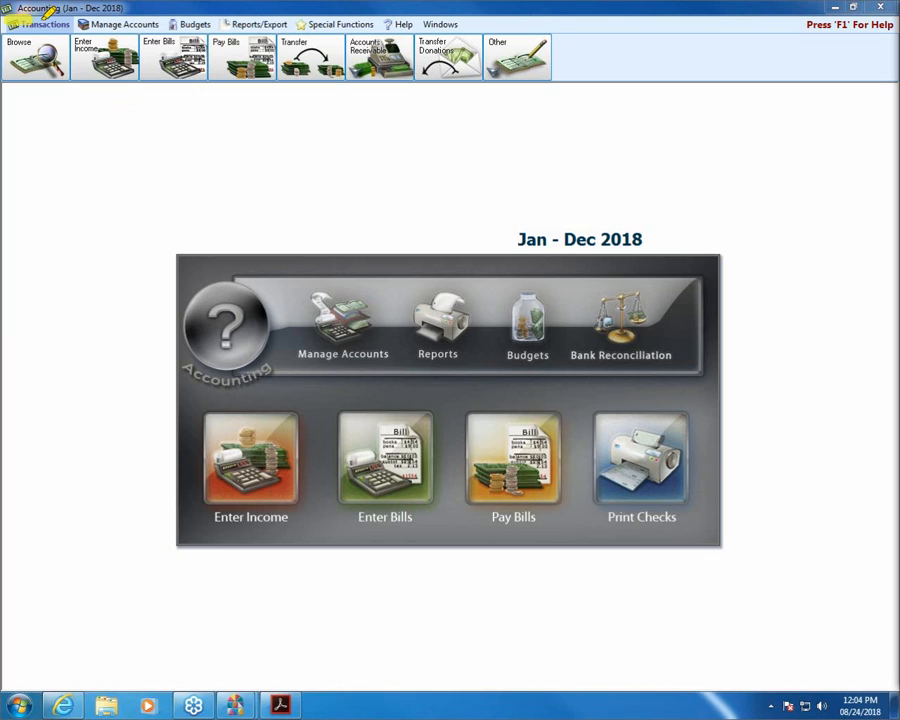
# Show the Other toolbar menu listing extra transaction types, including Journal Entry Transaction.
pyautogui.moveTo(42, 20)
pyautogui.mouseDown()
pyautogui.moveTo(68, 24)
pyautogui.moveTo(8, 27)
pyautogui.mouseUp()
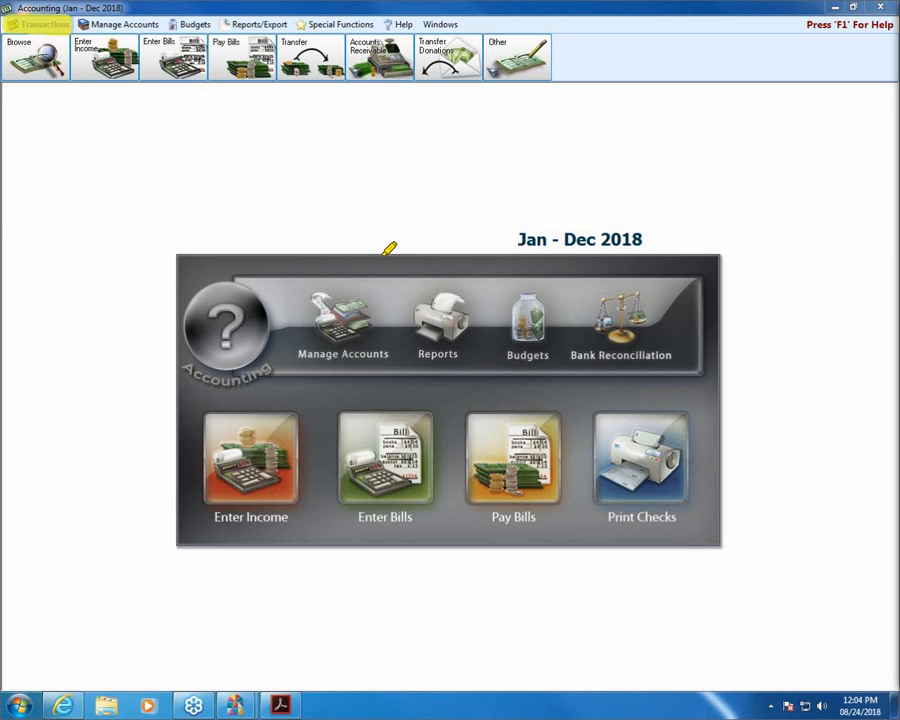
pyautogui.moveTo(277, 36)
pyautogui.mouseDown()
pyautogui.moveTo(281, 76)
pyautogui.moveTo(279, 36)
pyautogui.mouseUp()
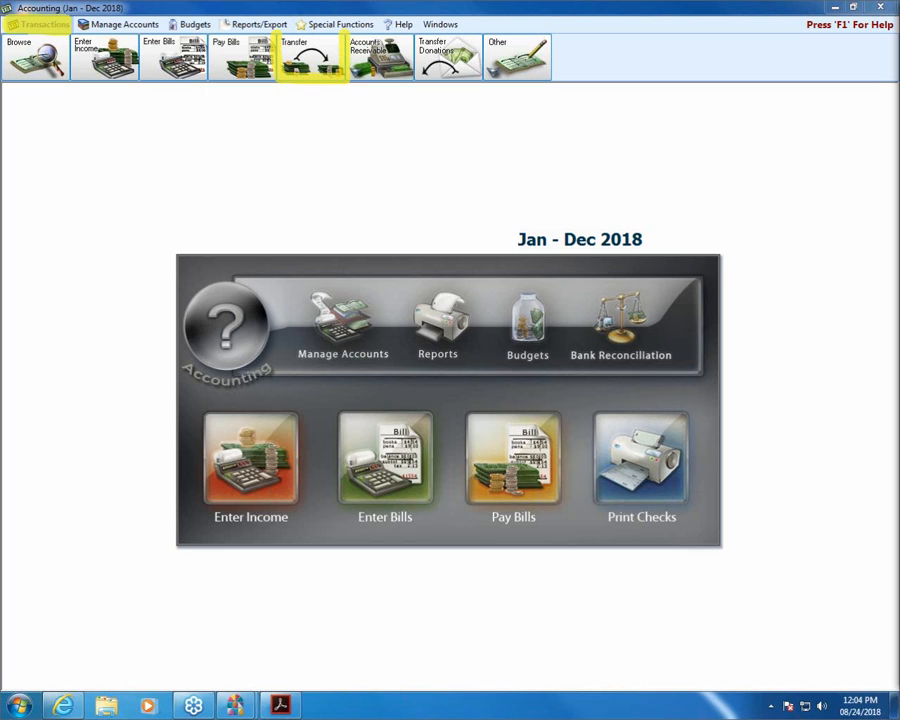
pyautogui.click(517, 58)
pyautogui.press('Escape')
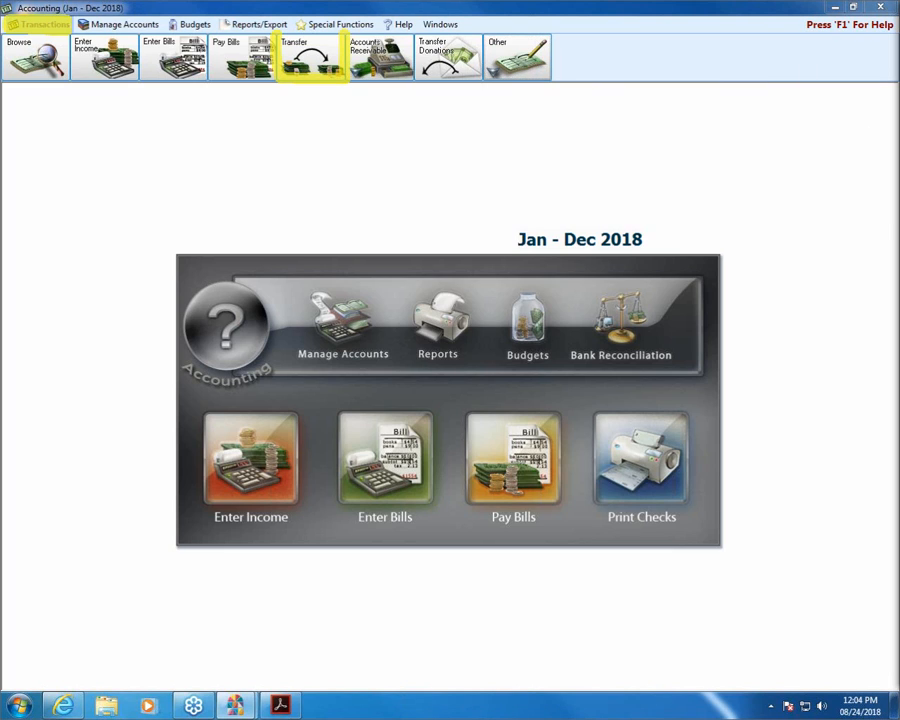
pyautogui.click(515, 68)
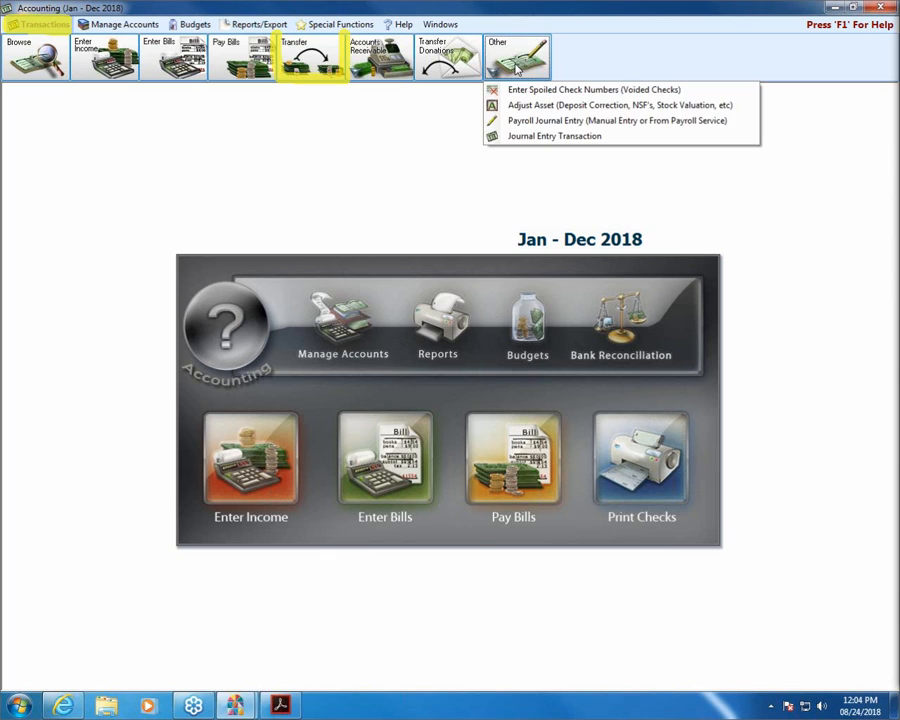
# Choose Journal Entry Transaction, then start the Enter Transfers window with the Transfer button.
pyautogui.click(612, 137)
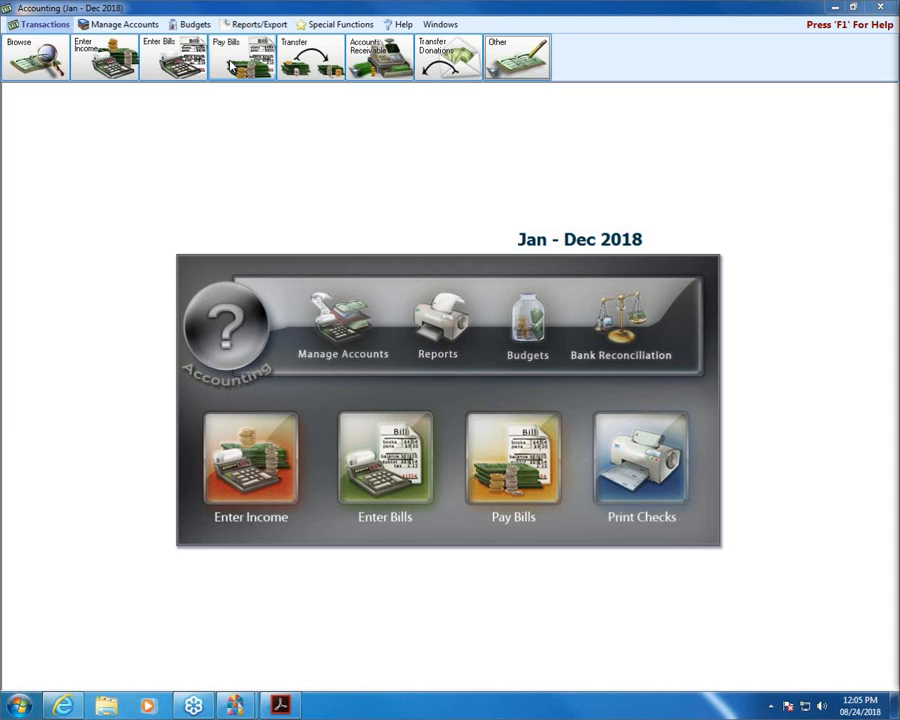
pyautogui.click(317, 64)
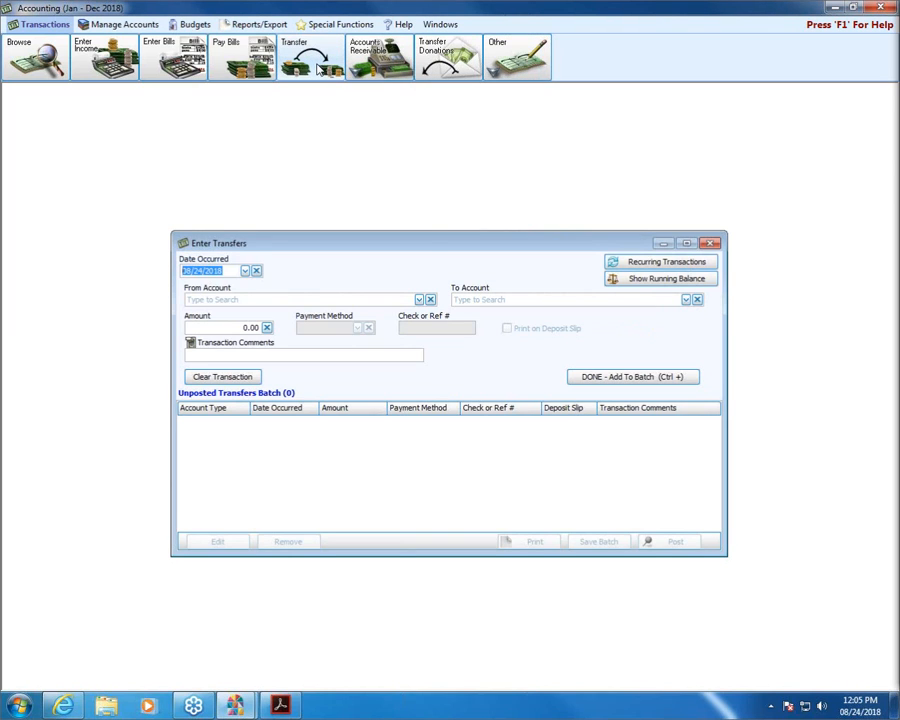
# Move the empty Enter Transfers window higher on the screen.
pyautogui.moveTo(406, 244); pyautogui.dragTo(409, 143)
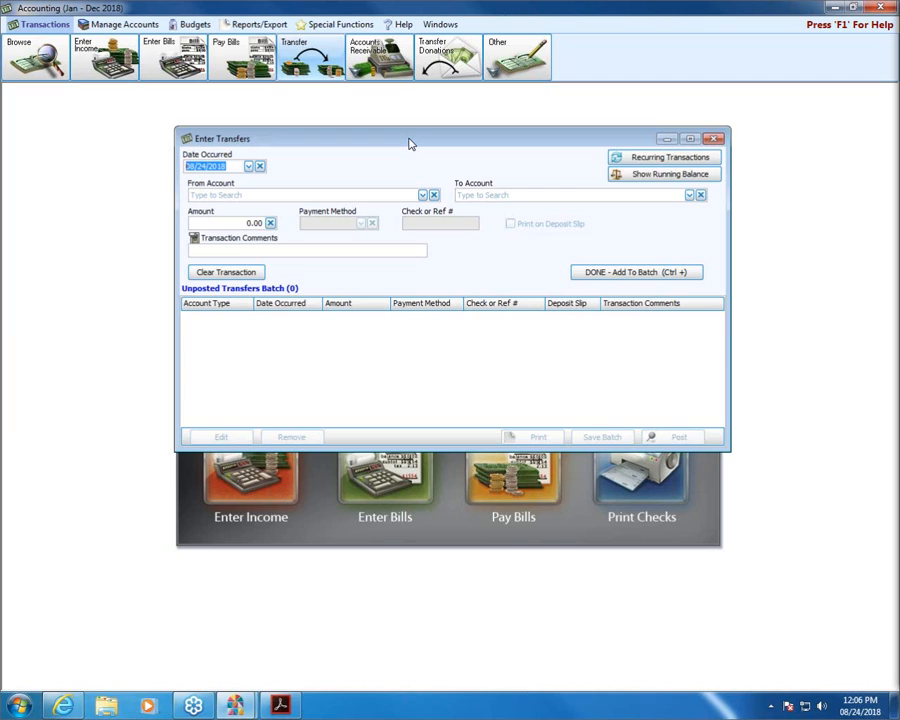
# Search 'general' and set From Account to 4.10.100 - General Tithes & Offerings.
pyautogui.click(422, 195)
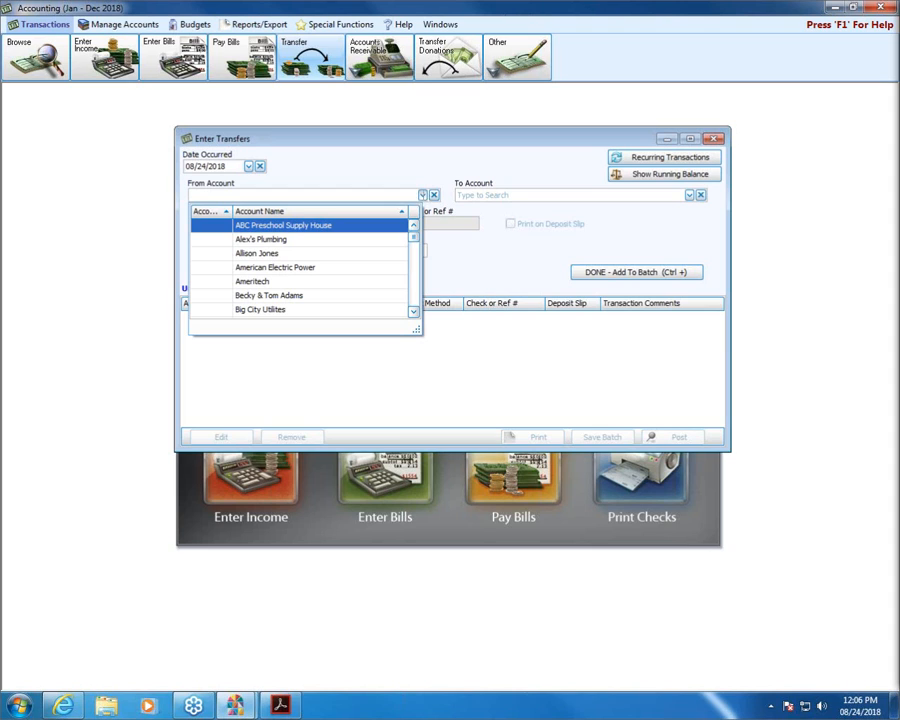
pyautogui.press('Escape')
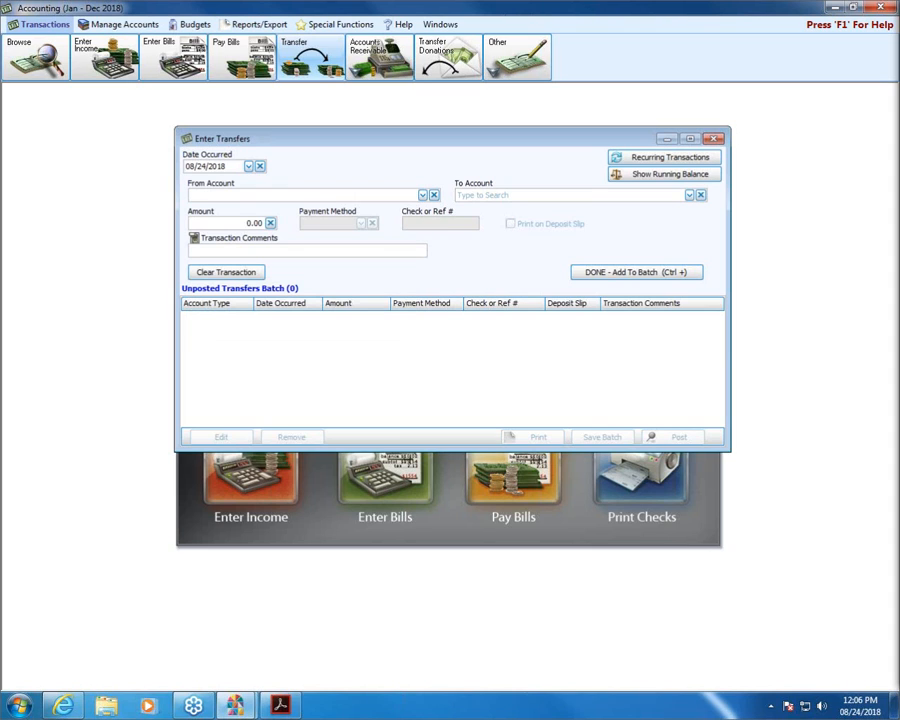
pyautogui.moveTo(188, 183); pyautogui.dragTo(237, 185)
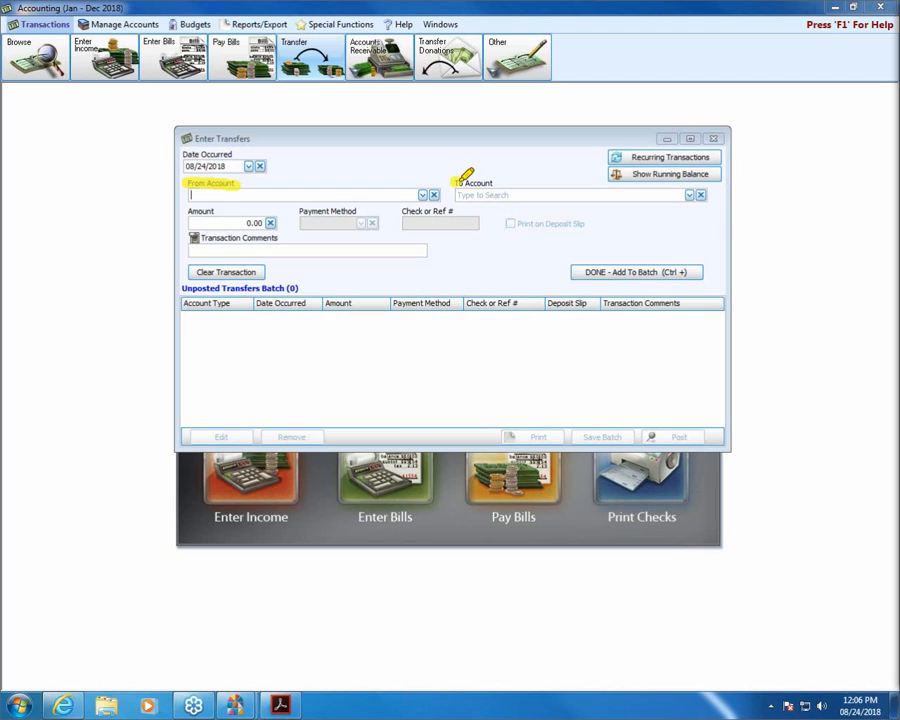
pyautogui.moveTo(455, 183); pyautogui.dragTo(493, 183)
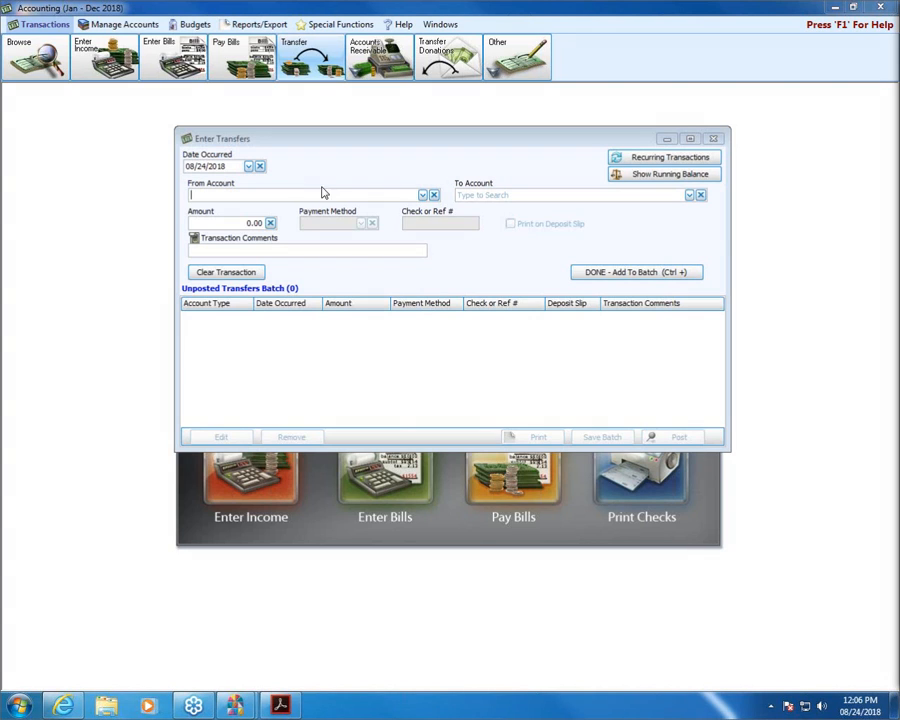
pyautogui.click(423, 195)
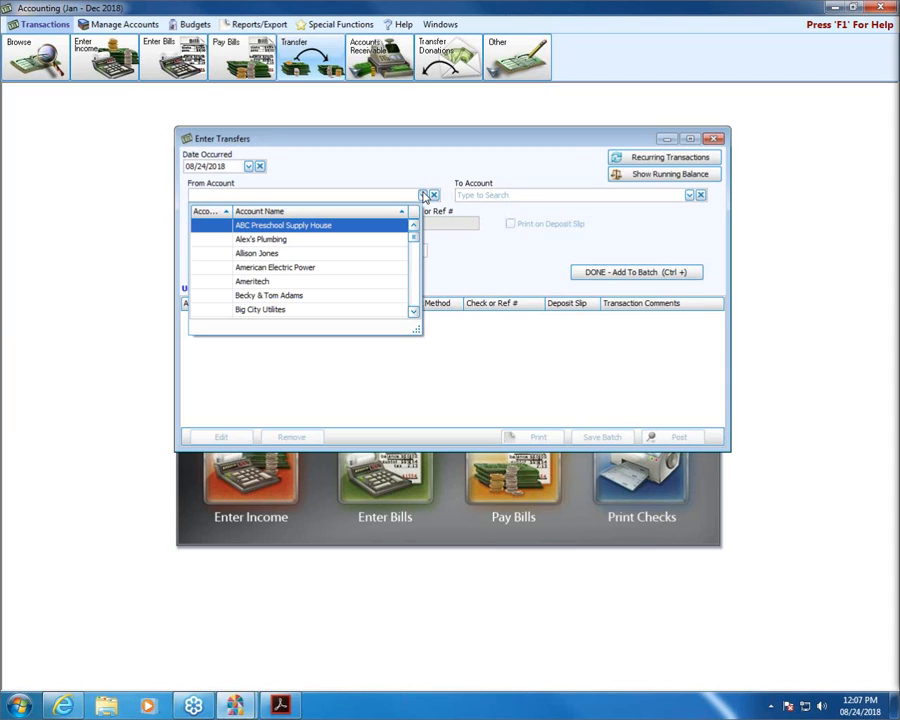
pyautogui.write('gene')
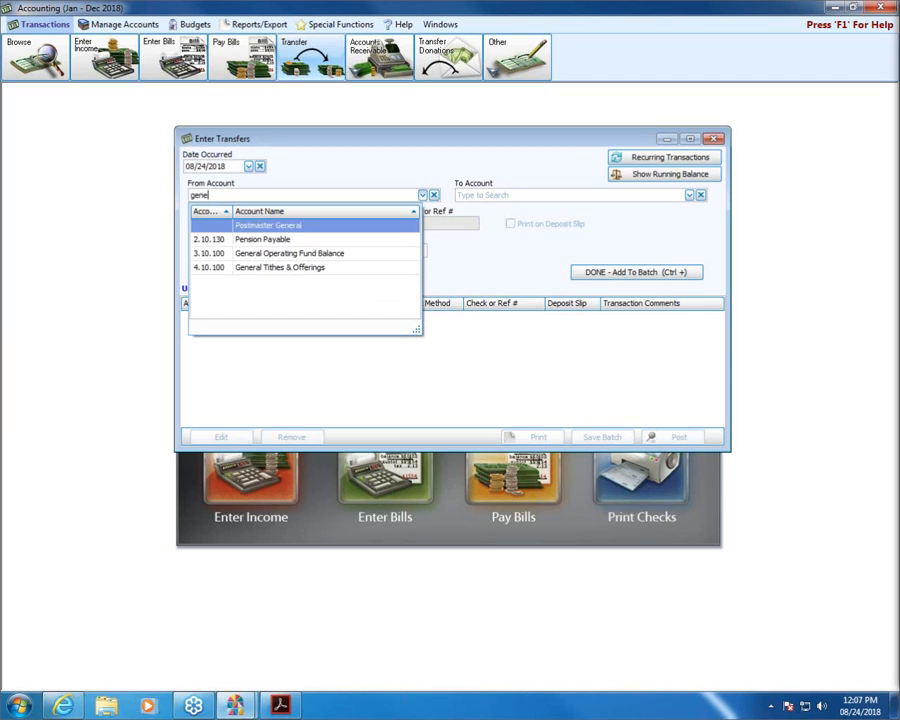
pyautogui.write('ral')
pyautogui.click(319, 268)
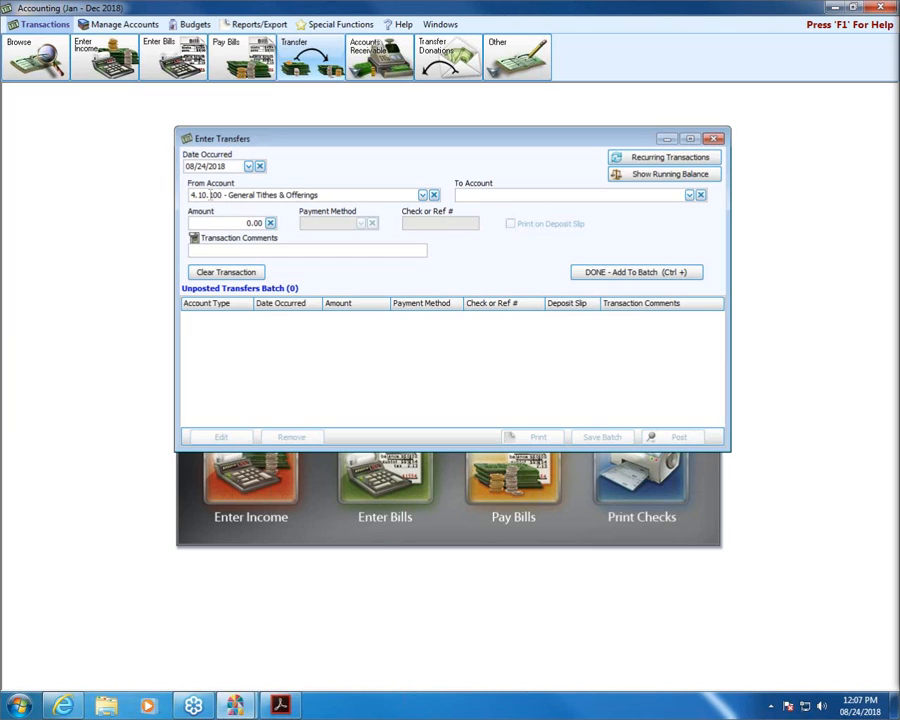
pyautogui.click(689, 195)
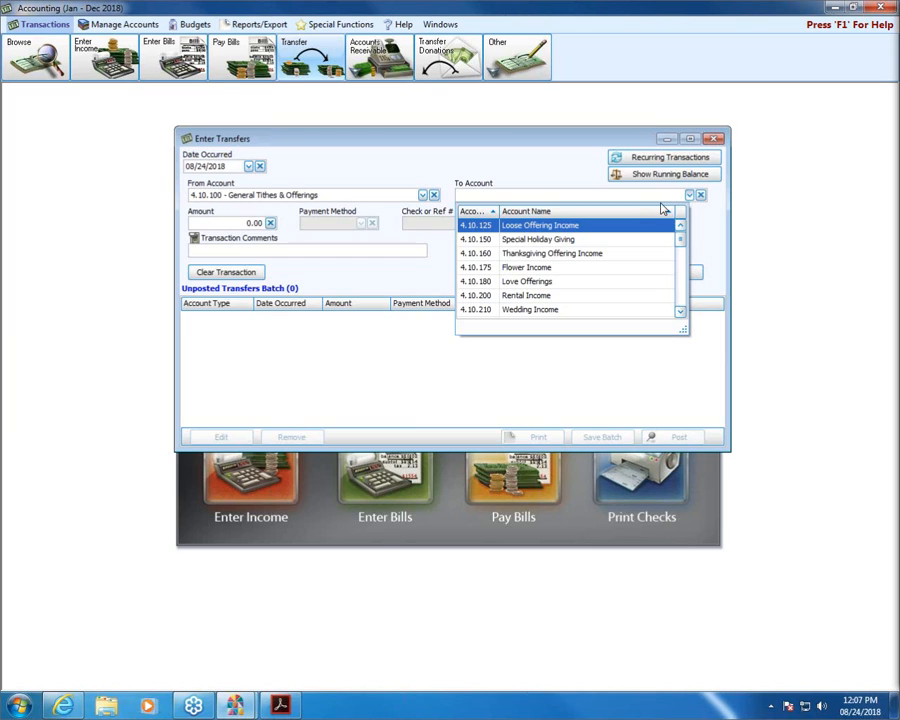
# Set the To Account to 4.10.125 - Loose Offering Income.
pyautogui.scroll(-1, 683, 252)
pyautogui.scroll(-1, 683, 252)
pyautogui.scroll(2, 678, 240)
pyautogui.click(547, 226)
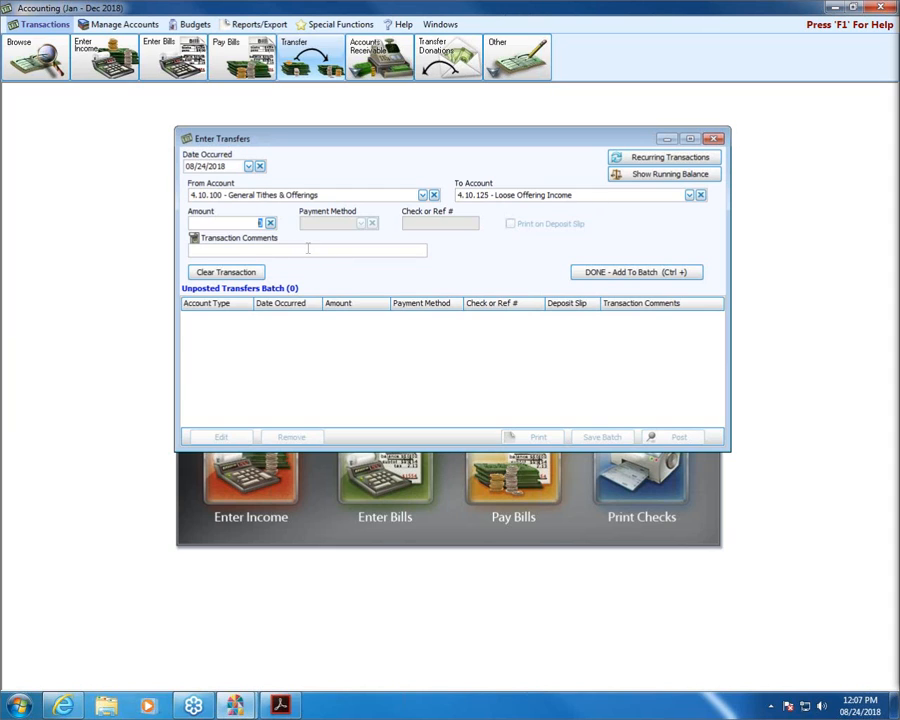
pyautogui.click(249, 167)
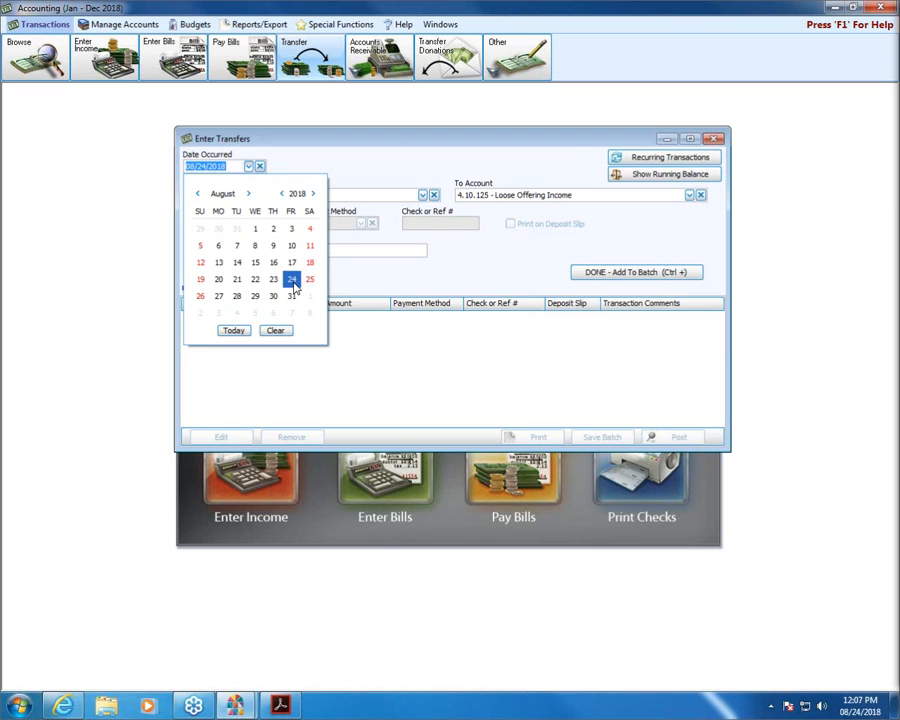
# Date the transfer 08/19/2018 with amount 45.00 and comment 'corrections from donations'.
pyautogui.click(200, 280)
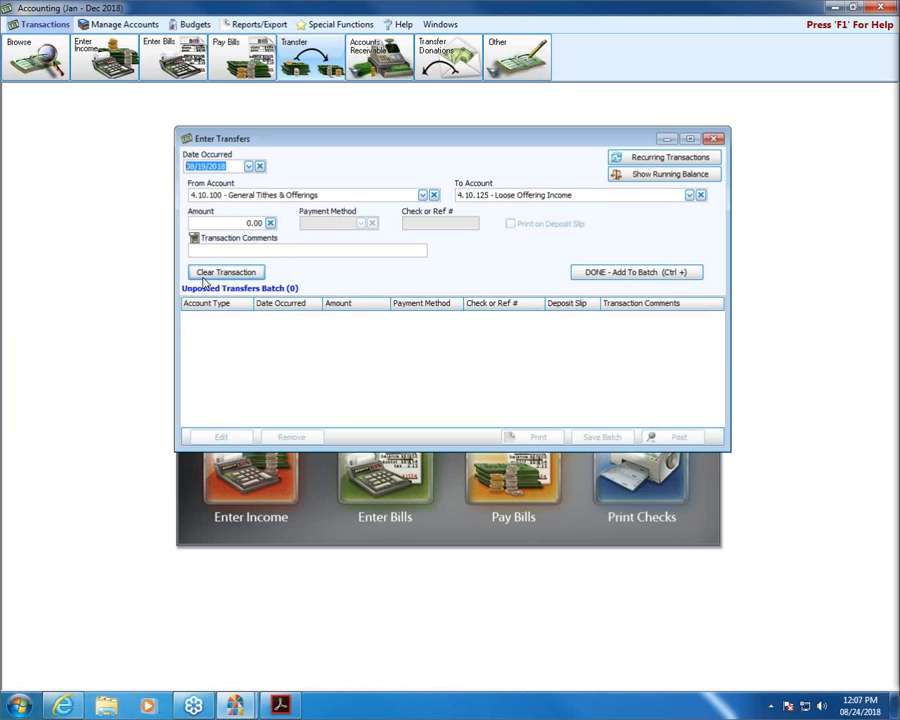
pyautogui.moveTo(232, 224); pyautogui.dragTo(272, 223)
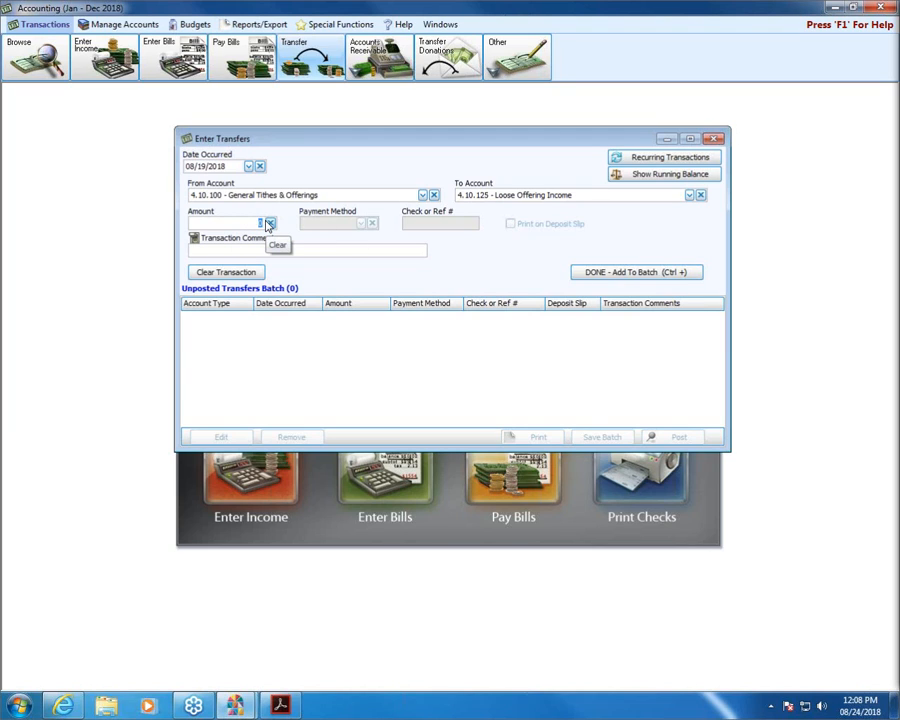
pyautogui.write('45')
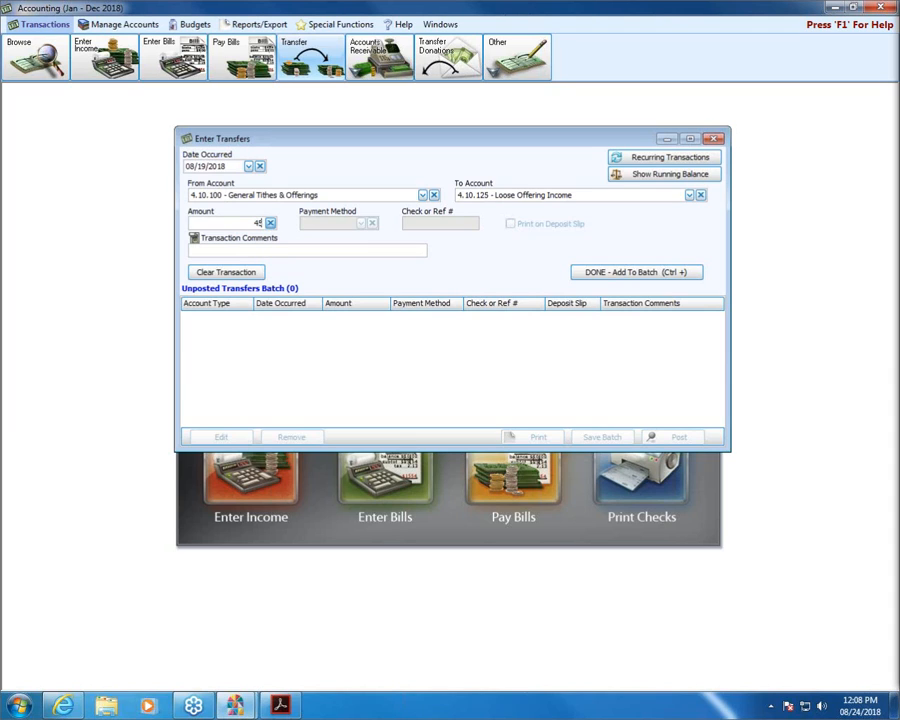
pyautogui.press('Tab')
pyautogui.write('rrections from donations')
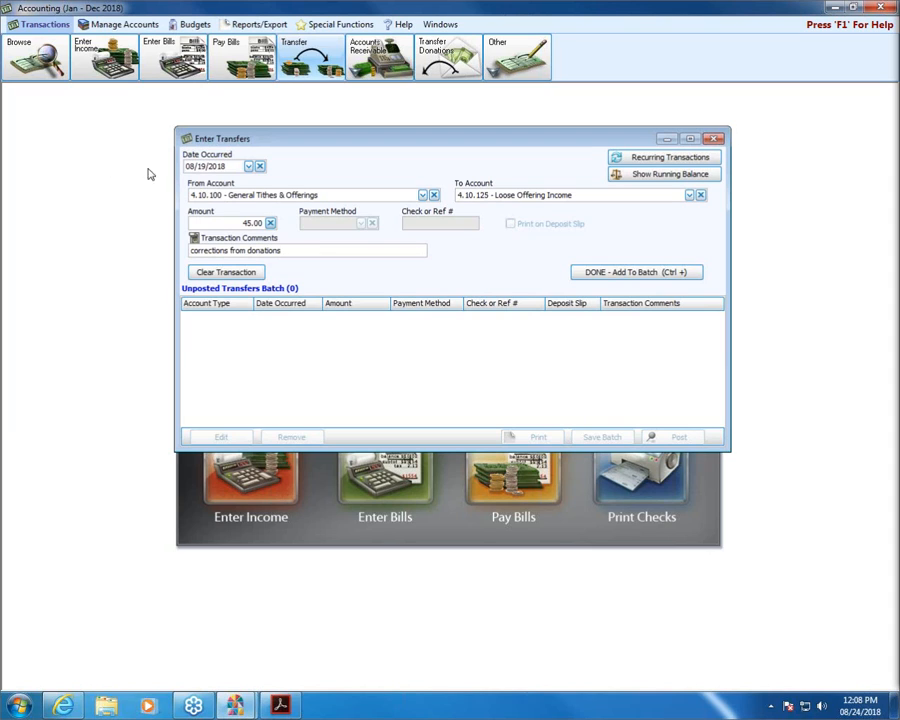
# Add the 45.00 transfer to the batch and expand its Income row to view debit and credit lines.
pyautogui.click(636, 272)
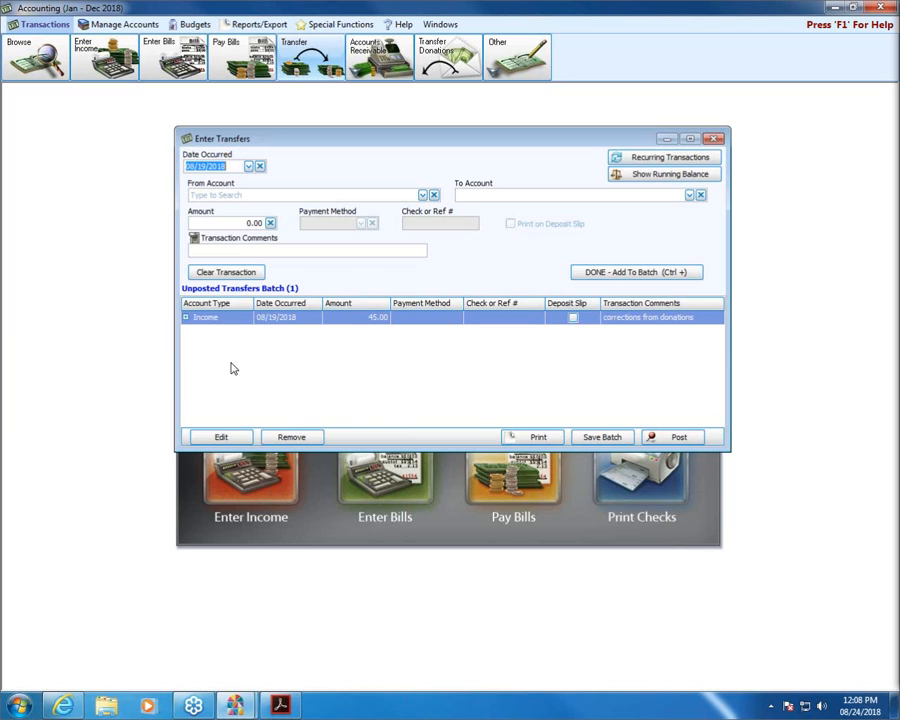
pyautogui.click(185, 318)
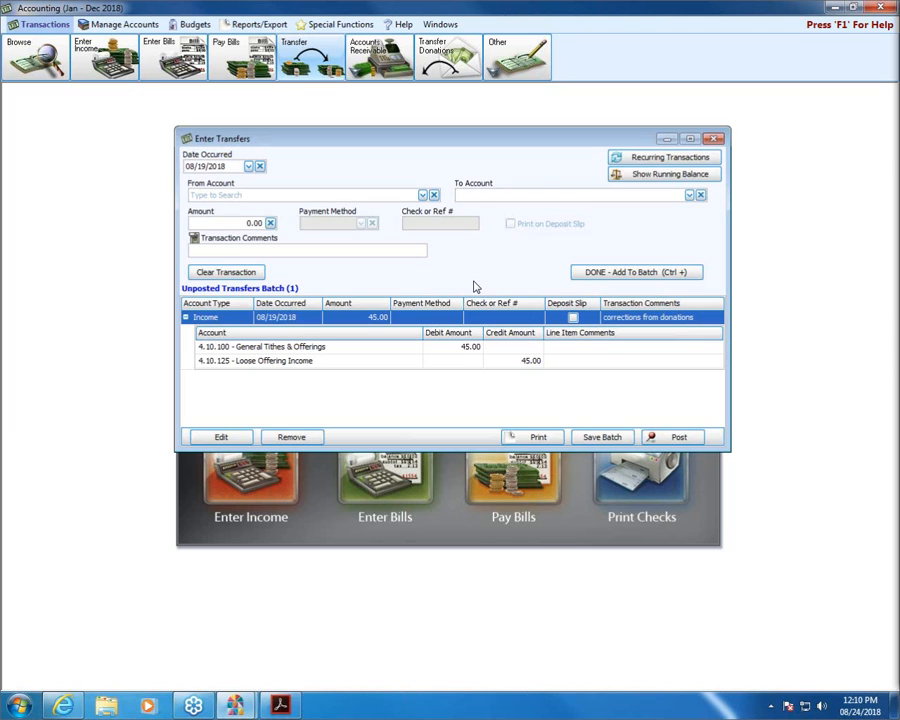
# Set From to General Operating Fund Balance and To to 3.20.100 Building Fund Balance.
pyautogui.click(423, 195)
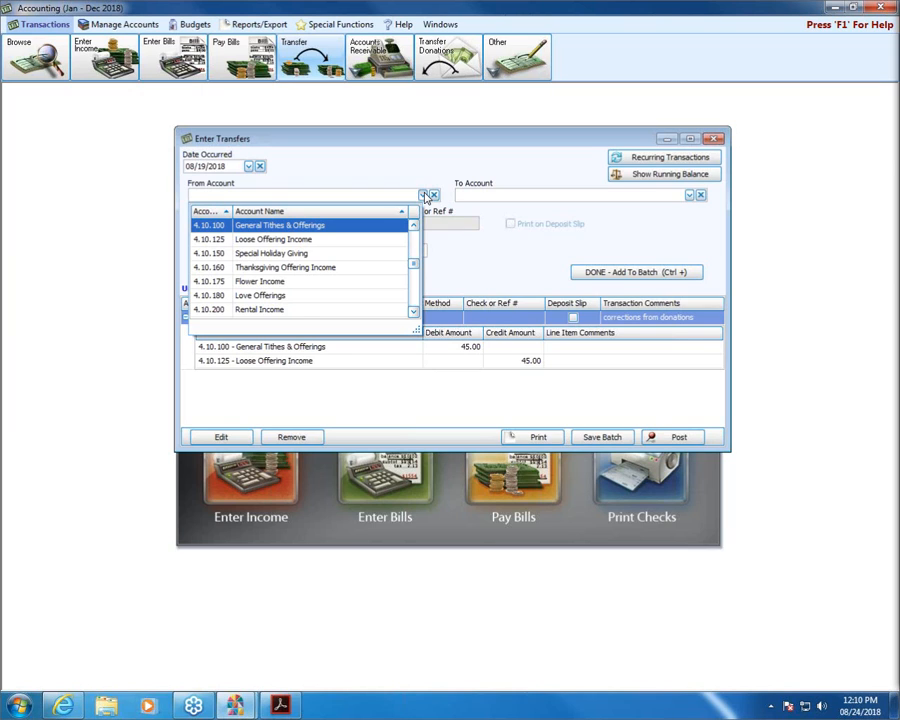
pyautogui.write('gener')
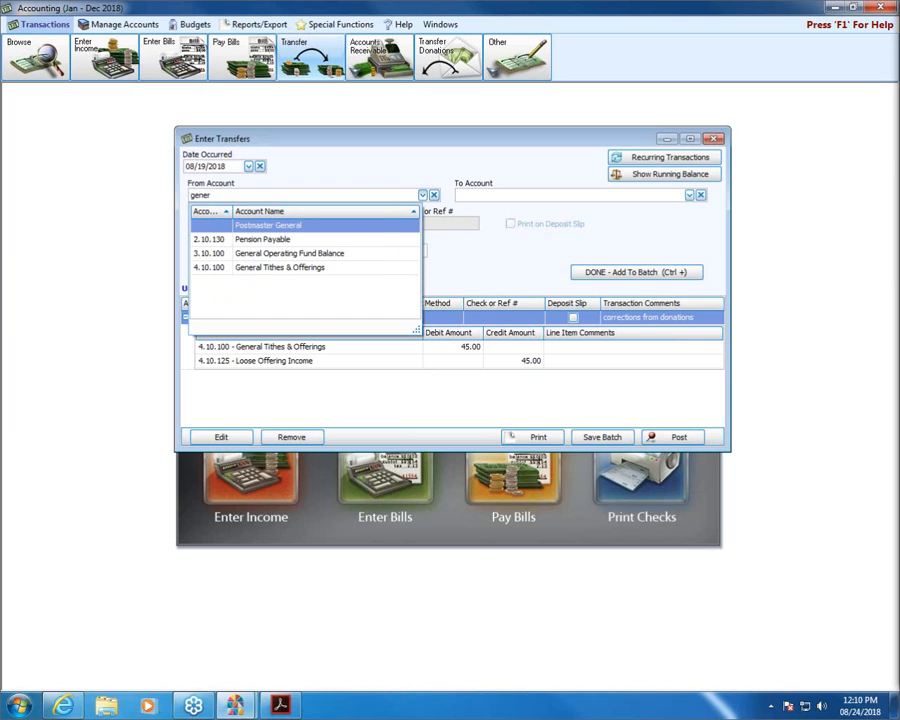
pyautogui.click(343, 259)
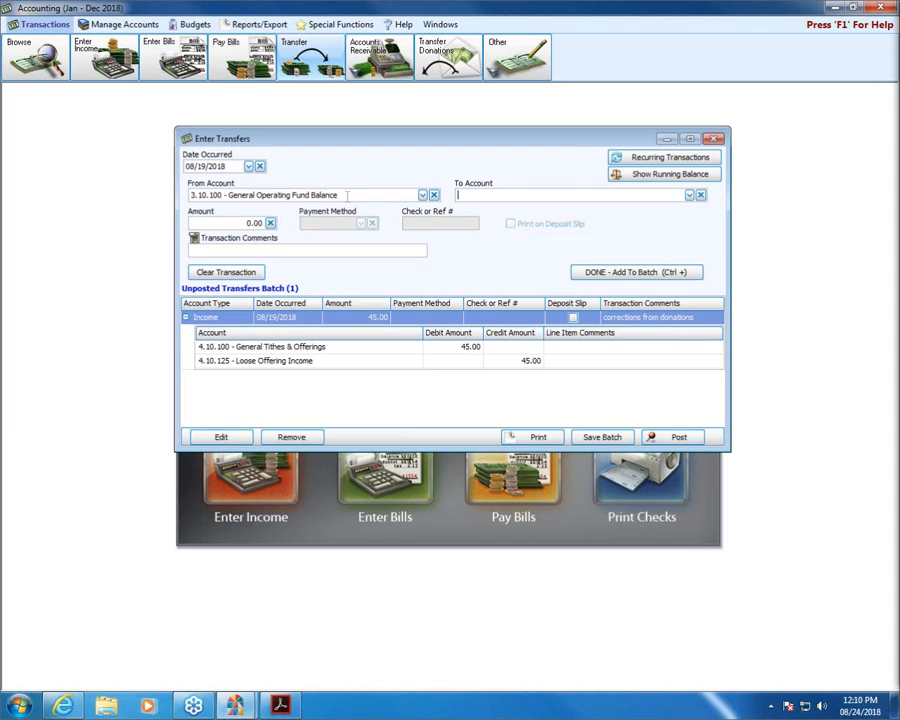
pyautogui.click(689, 195)
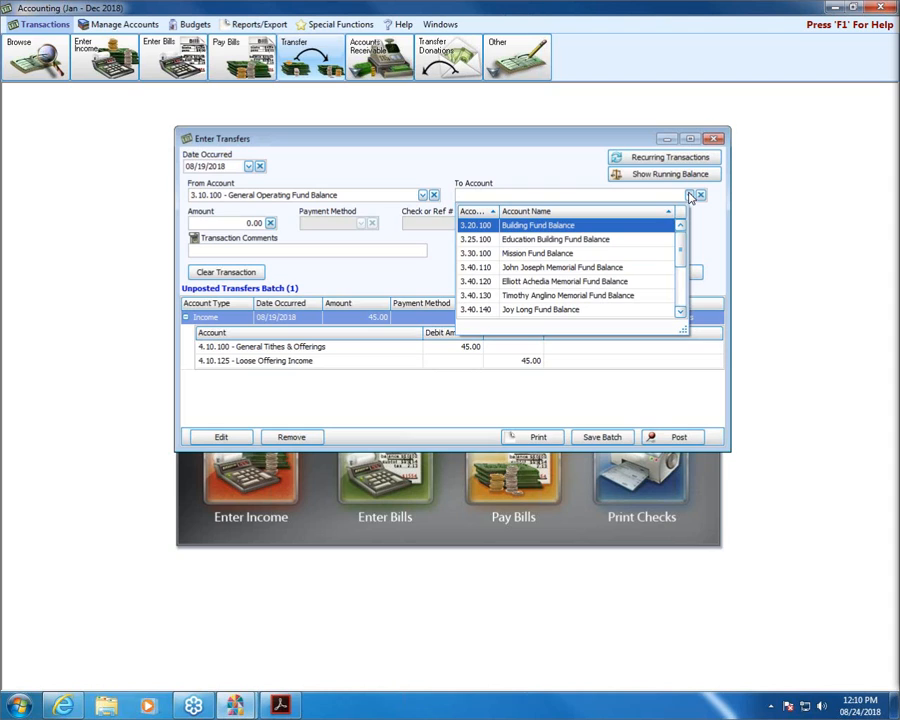
pyautogui.click(545, 227)
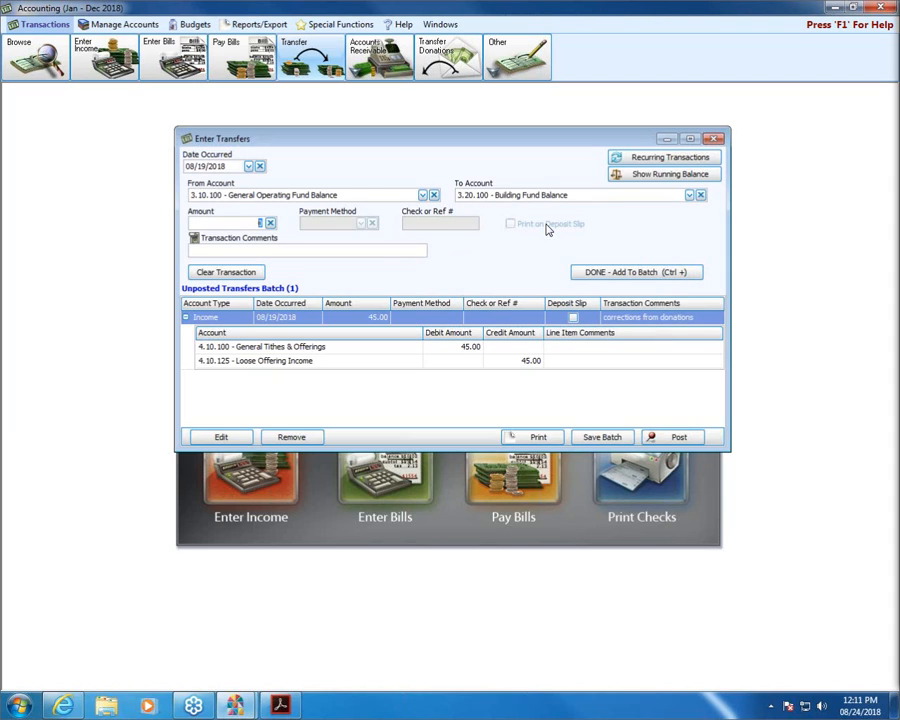
# Enter a 1,000.00 amount and add the fund transfer to the unposted batch.
pyautogui.write('1000')
pyautogui.press('Tab')
pyautogui.click(658, 274)
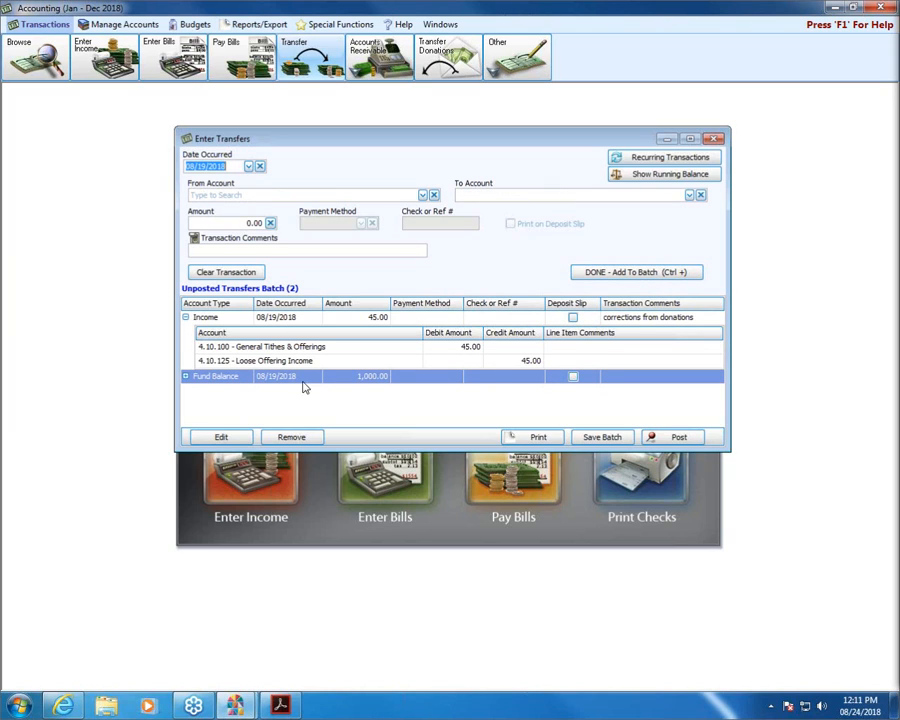
# Expand the Fund Balance row to show the 1,000.00 debit to 3.10.100 and credit to 3.20.100.
pyautogui.click(185, 377)
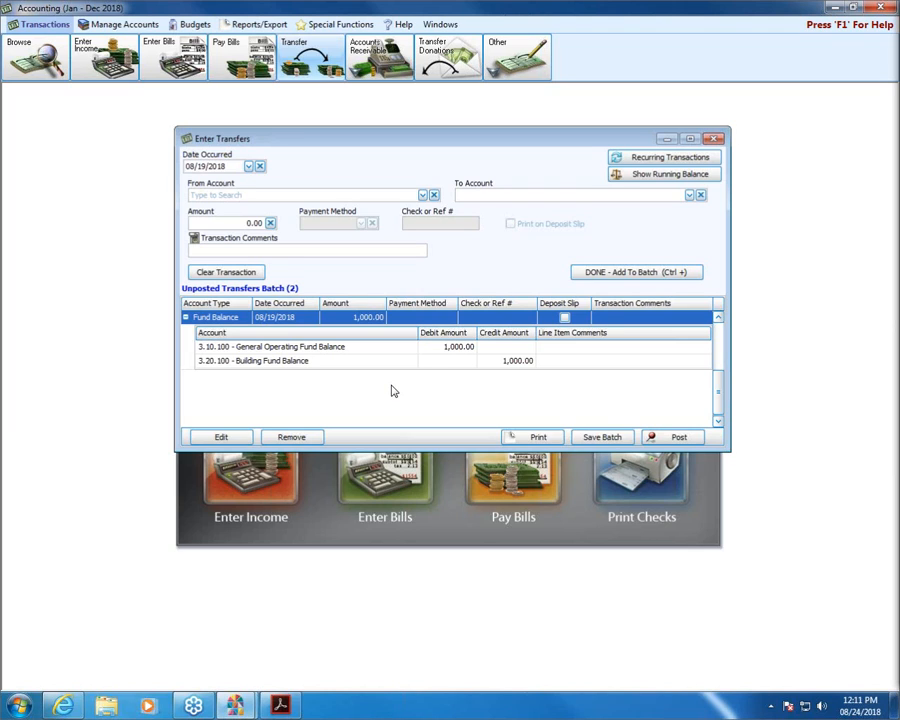
# Choose Huntington Bank Checking as the From account and Fifth Third Savings as the To account.
pyautogui.click(423, 195)
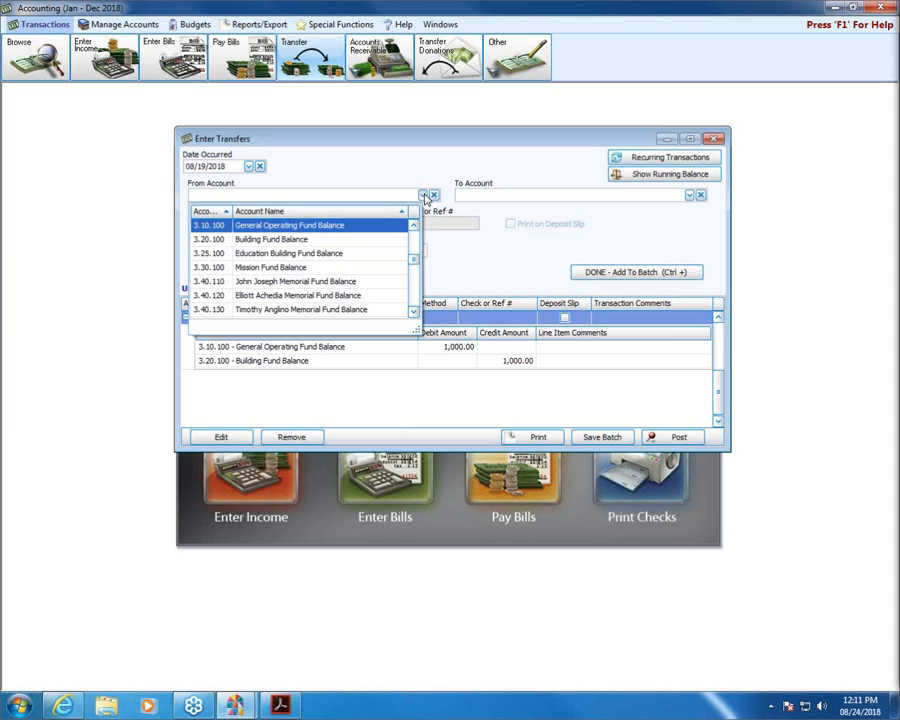
pyautogui.moveTo(414, 259)
pyautogui.mouseDown()
pyautogui.moveTo(414, 235)
pyautogui.moveTo(414, 253)
pyautogui.mouseUp()
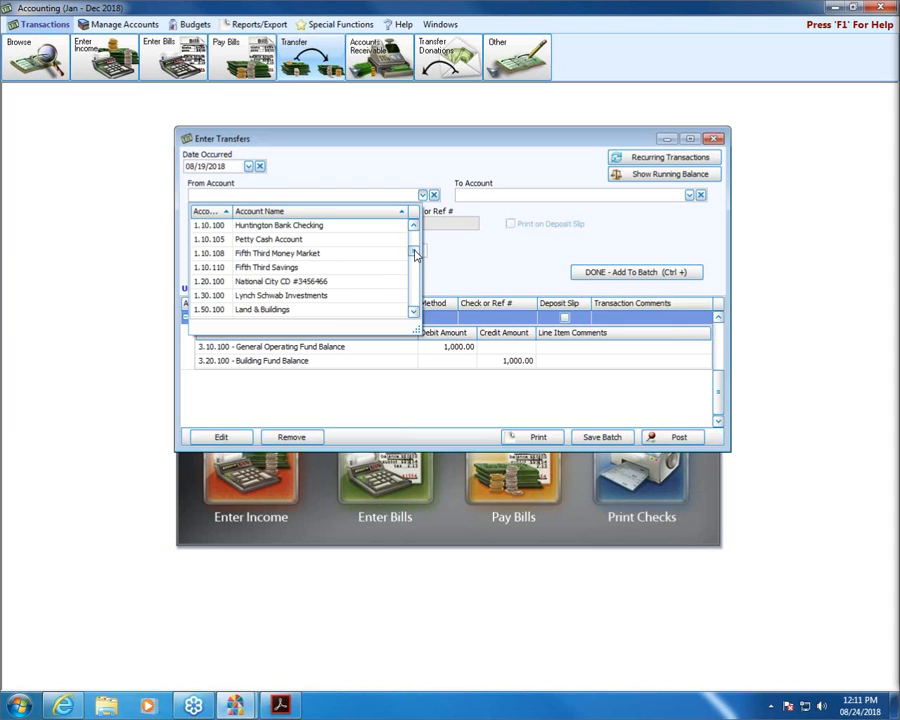
pyautogui.click(310, 228)
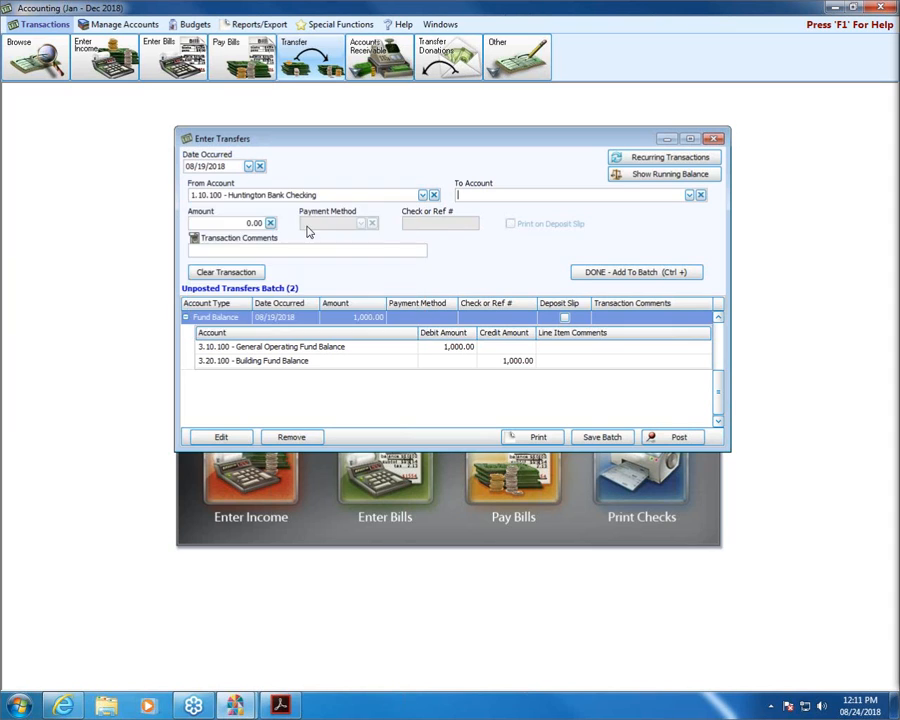
pyautogui.click(689, 195)
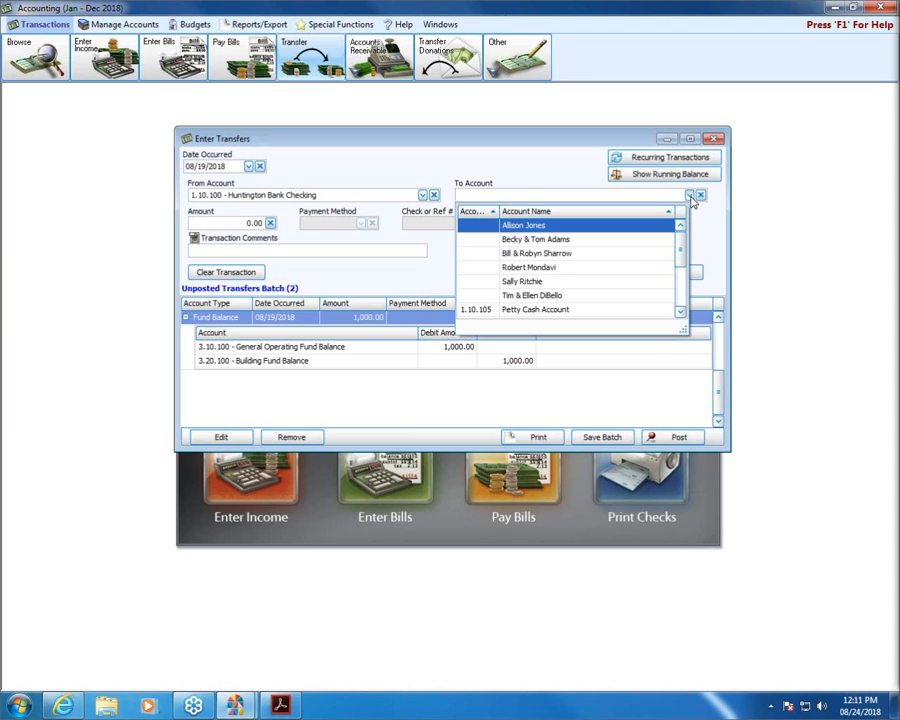
pyautogui.moveTo(683, 261); pyautogui.dragTo(683, 284)
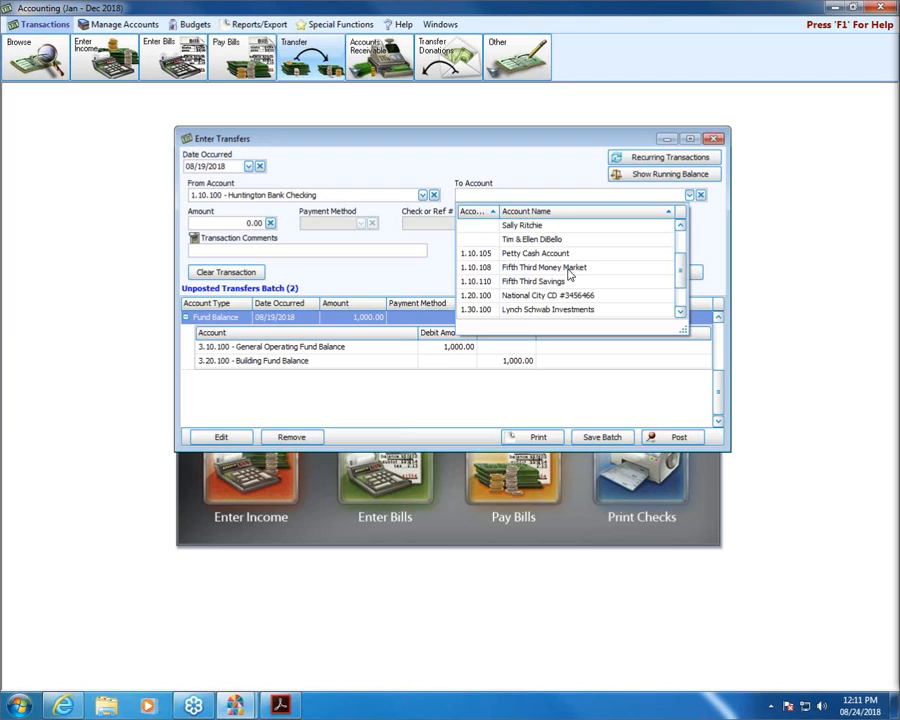
pyautogui.click(532, 282)
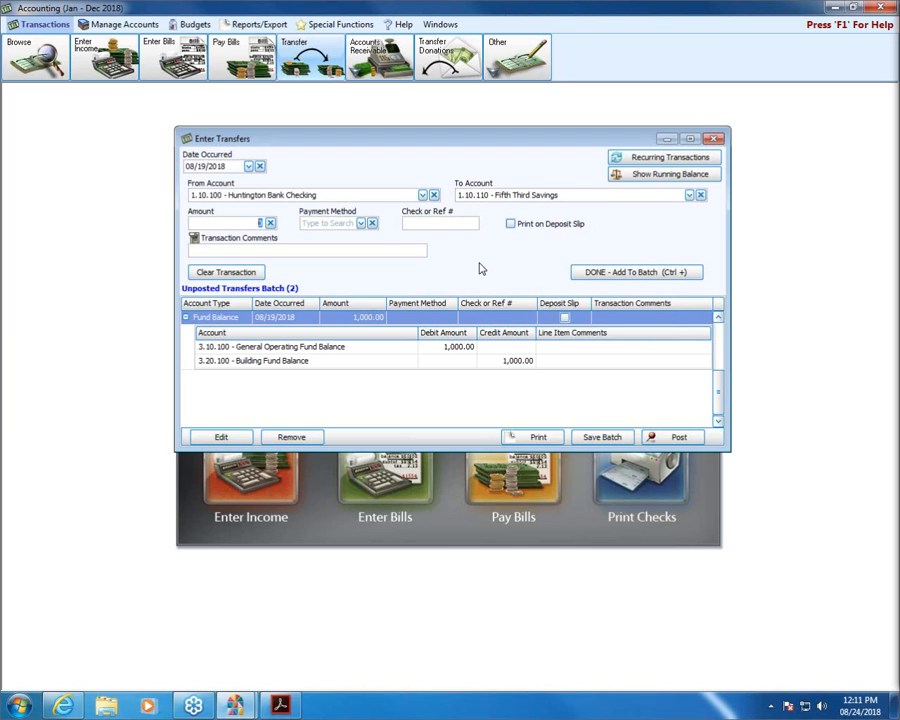
# Enter a 1000 amount with EFT as the payment method, plus the check/reference number.
pyautogui.write('1000')
pyautogui.click(361, 223)
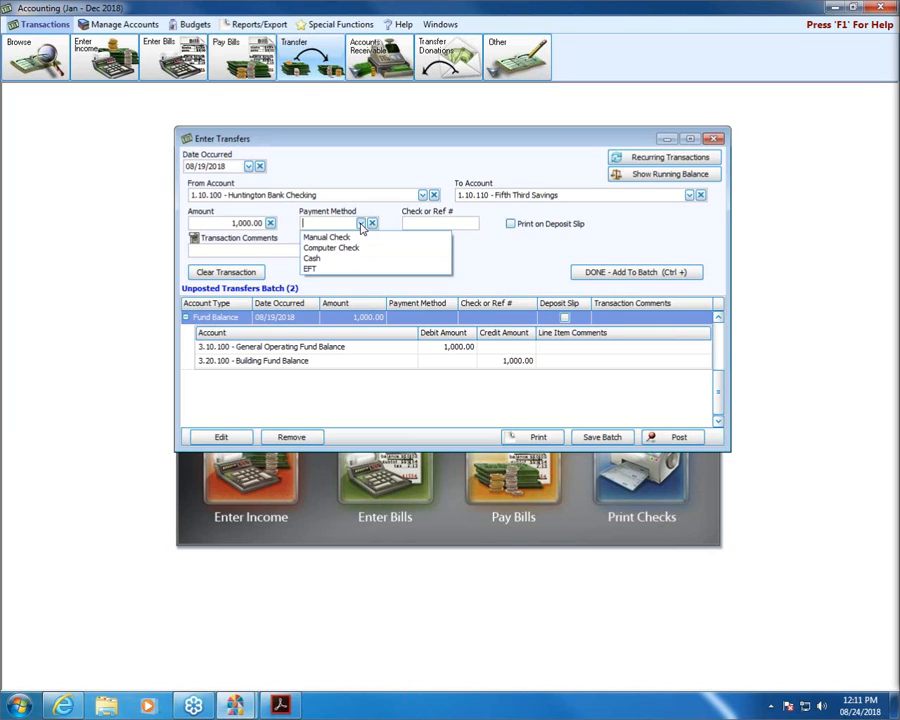
pyautogui.click(315, 268)
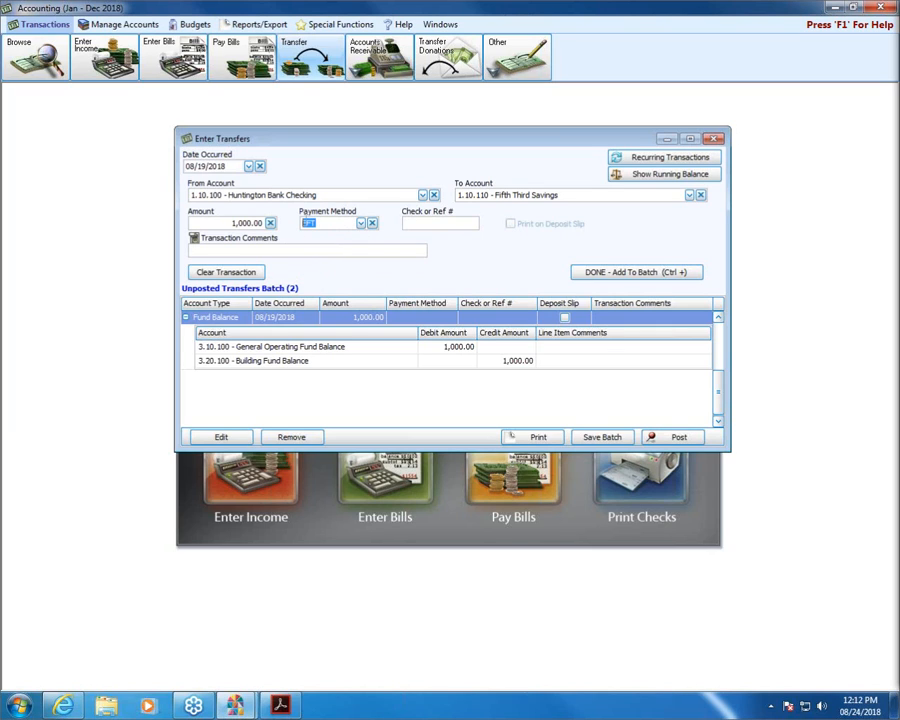
pyautogui.click(418, 224)
pyautogui.write('1255548')
# Add the 1,000.00 savings transfer to the batch and collapse the Income transfer's detail lines.
pyautogui.click(647, 271)
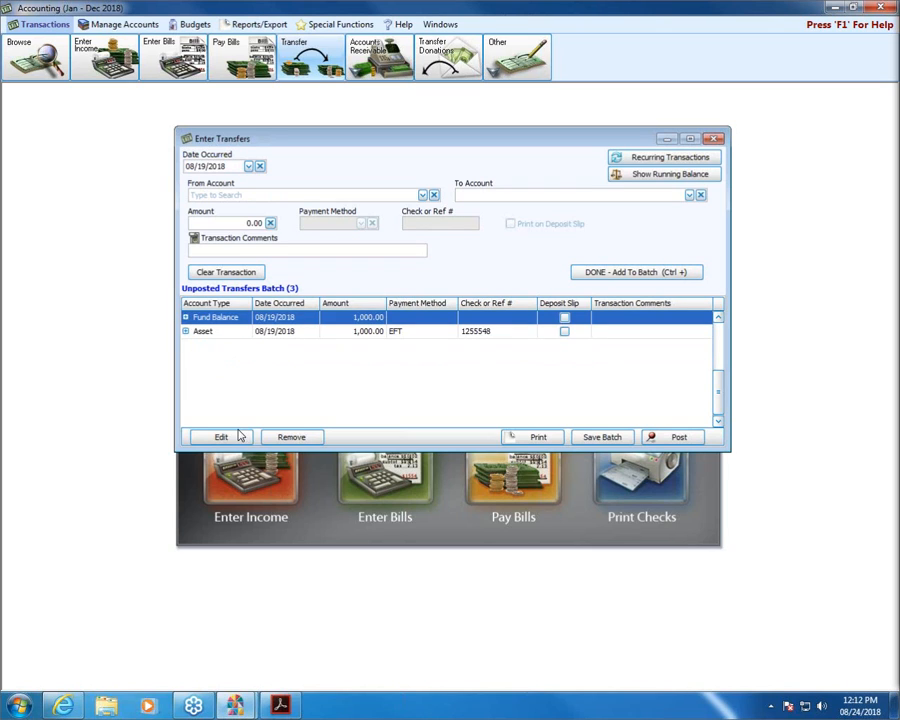
pyautogui.moveTo(713, 388); pyautogui.dragTo(716, 328)
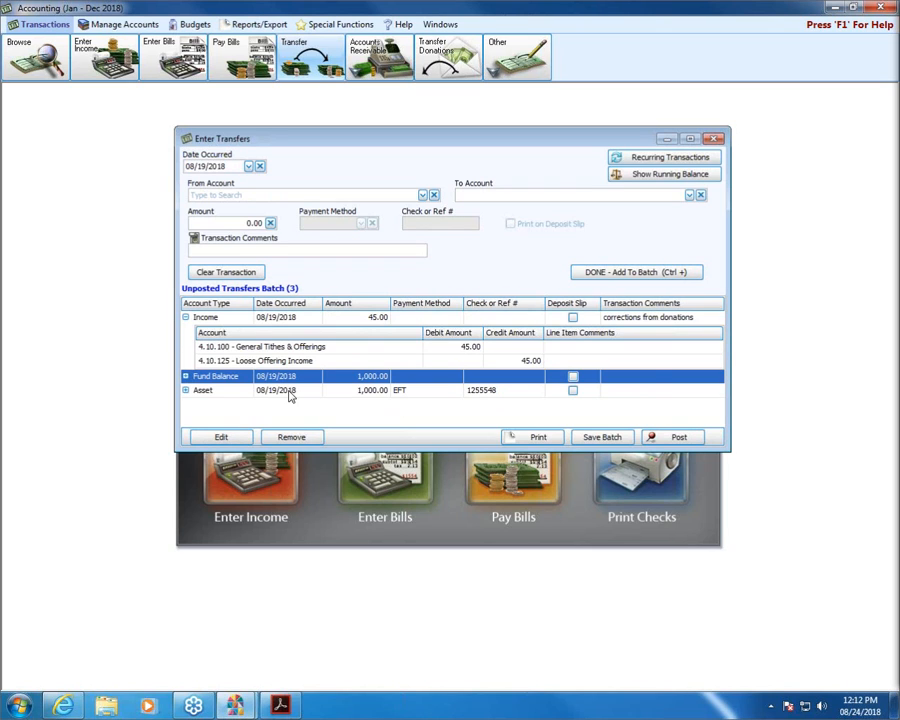
pyautogui.click(185, 317)
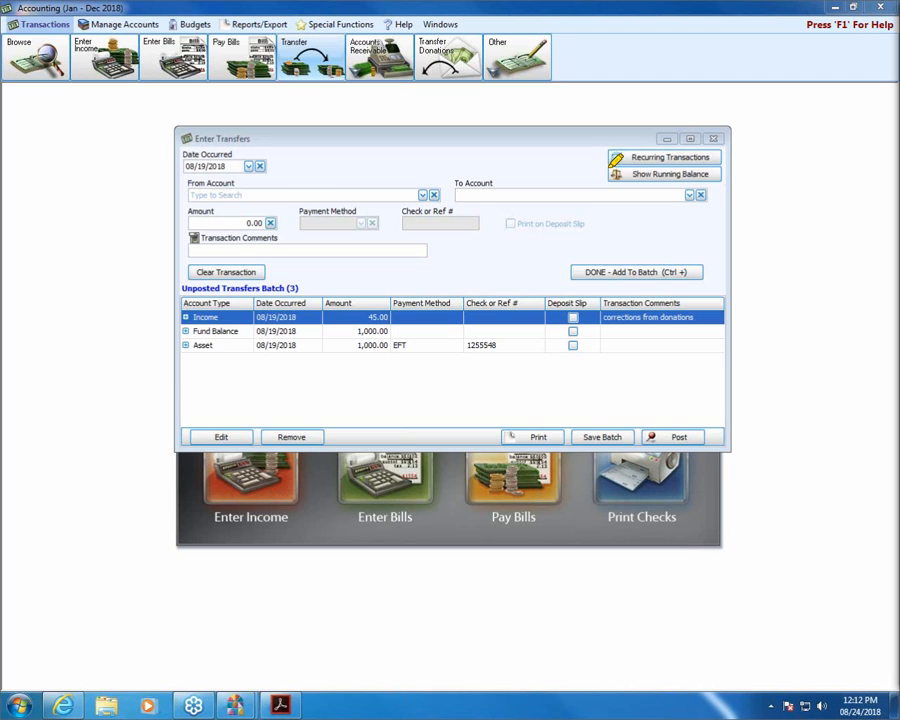
pyautogui.moveTo(612, 165)
pyautogui.mouseDown()
pyautogui.moveTo(708, 162)
pyautogui.moveTo(719, 178)
pyautogui.moveTo(613, 180)
pyautogui.moveTo(610, 168)
pyautogui.mouseUp()
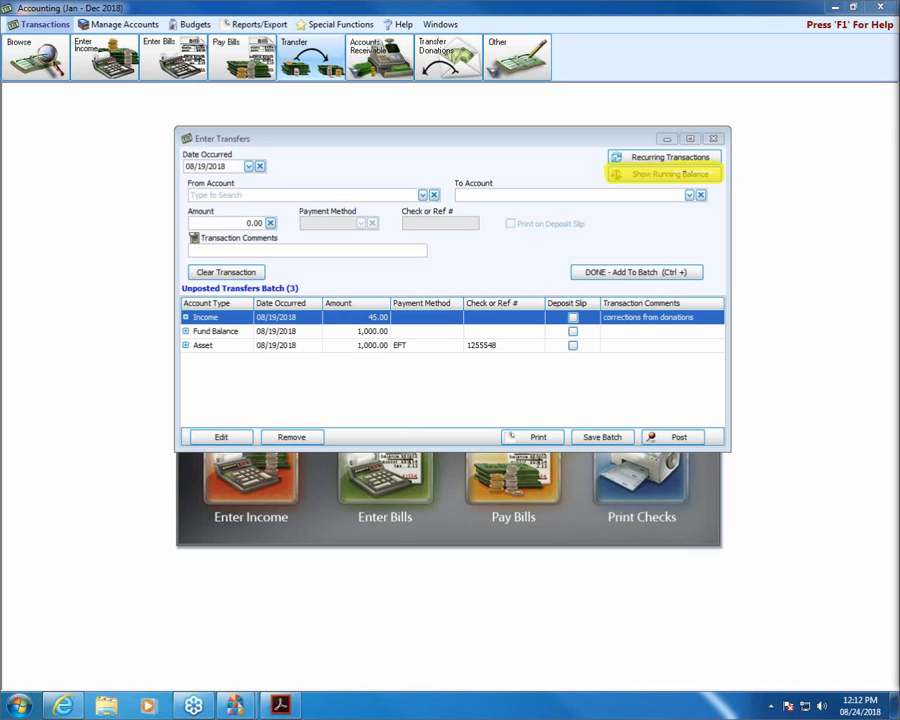
# Show the batch's running balances, enlarge the window to list every account, and review the General Operating Fund row.
pyautogui.press('Escape')
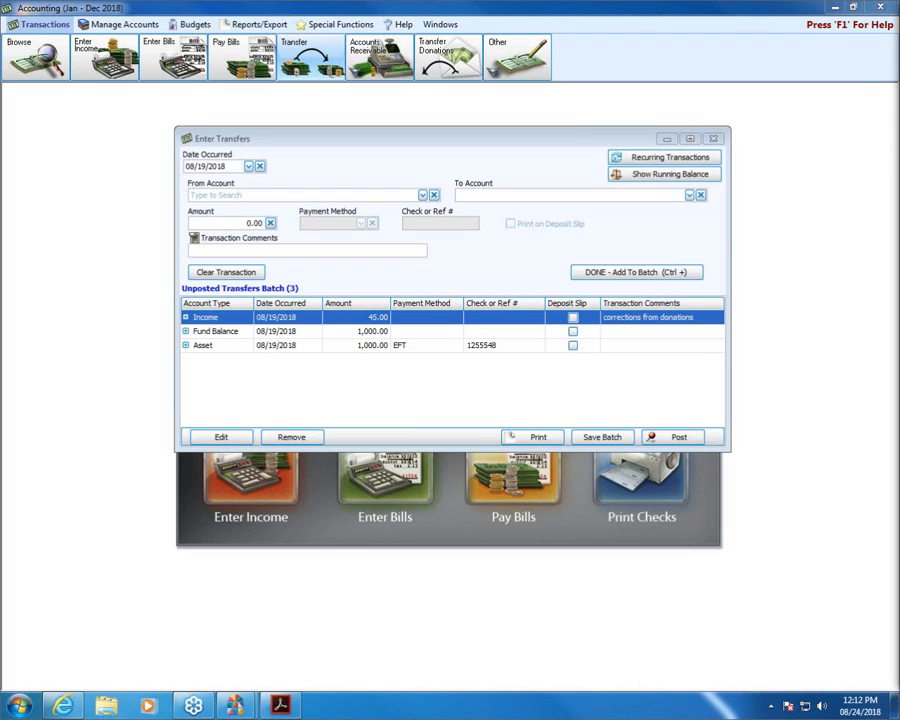
pyautogui.click(652, 176)
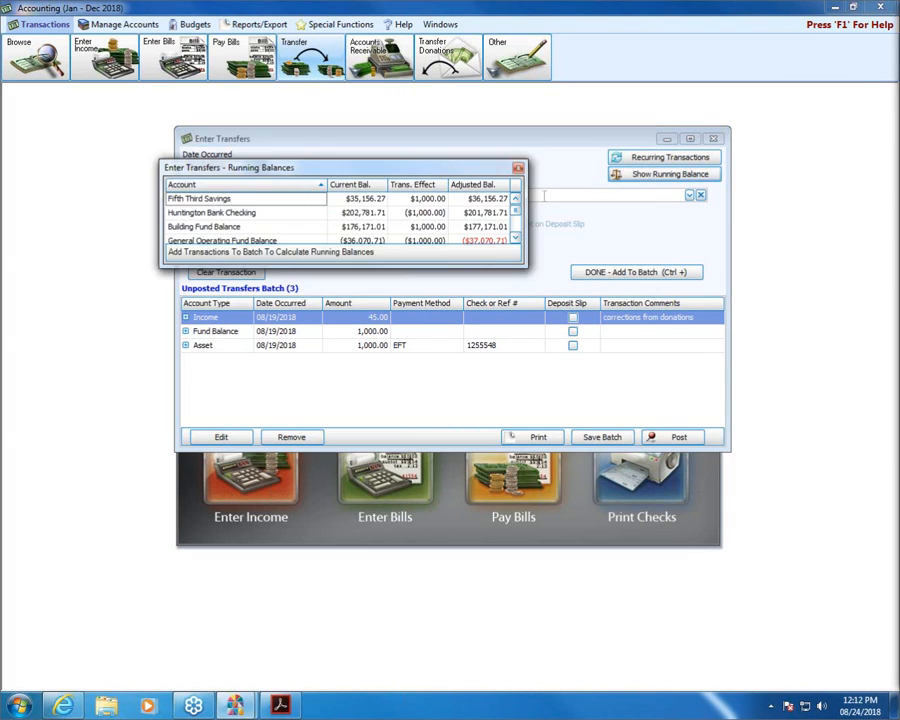
pyautogui.moveTo(523, 263); pyautogui.dragTo(593, 366)
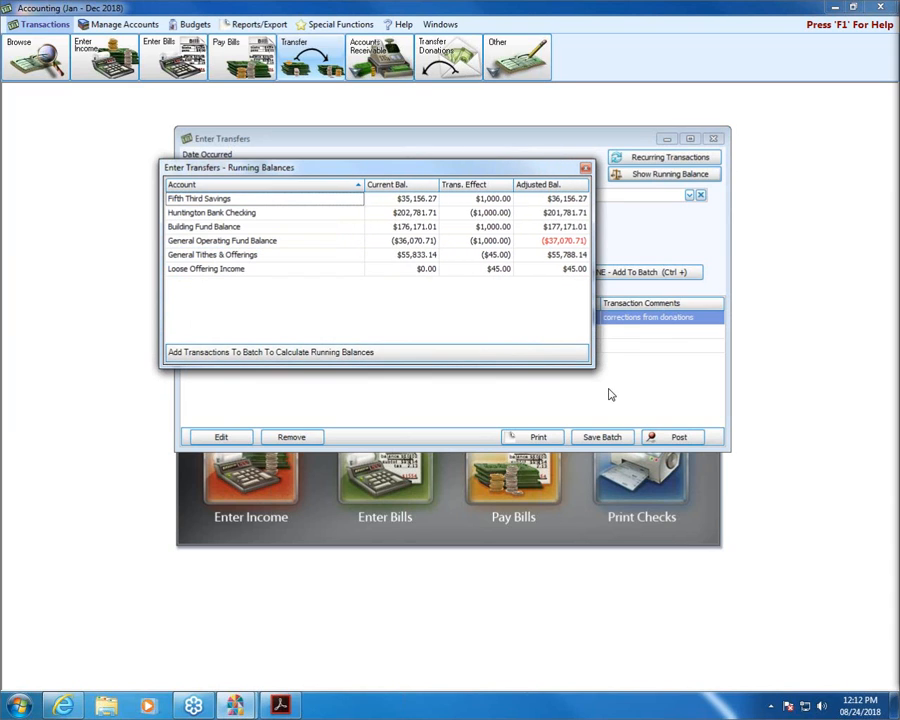
pyautogui.click(259, 242)
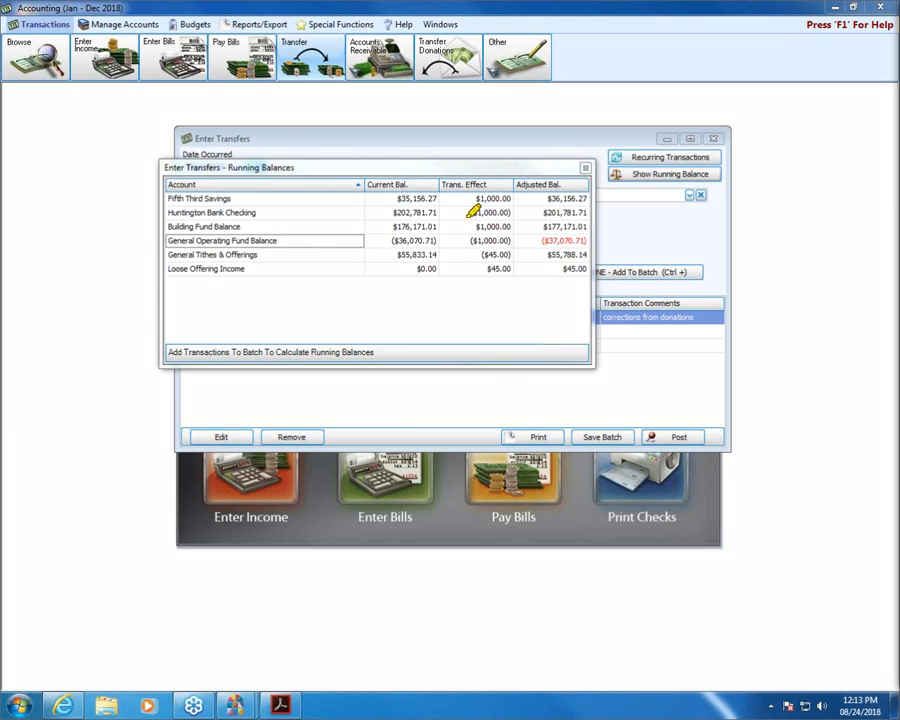
pyautogui.moveTo(366, 185); pyautogui.dragTo(436, 185)
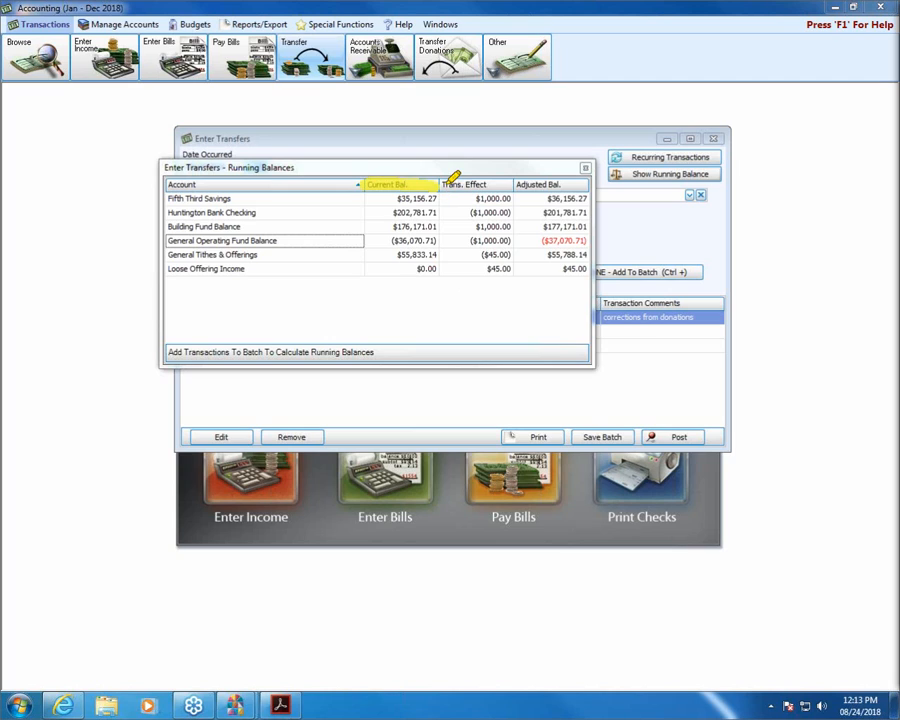
pyautogui.moveTo(442, 185); pyautogui.dragTo(508, 185)
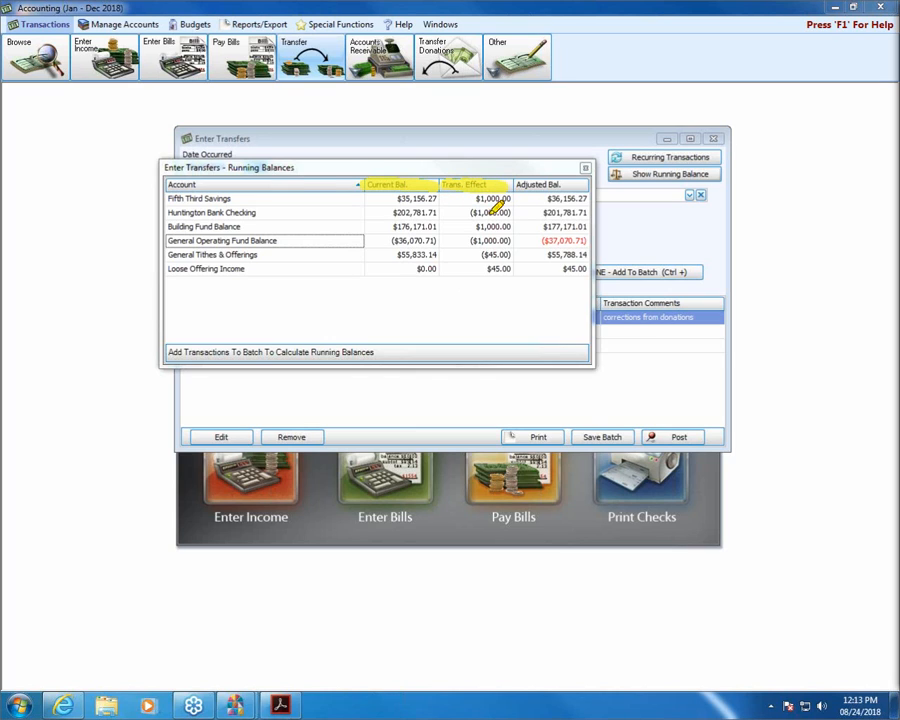
pyautogui.moveTo(466, 212); pyautogui.dragTo(512, 205)
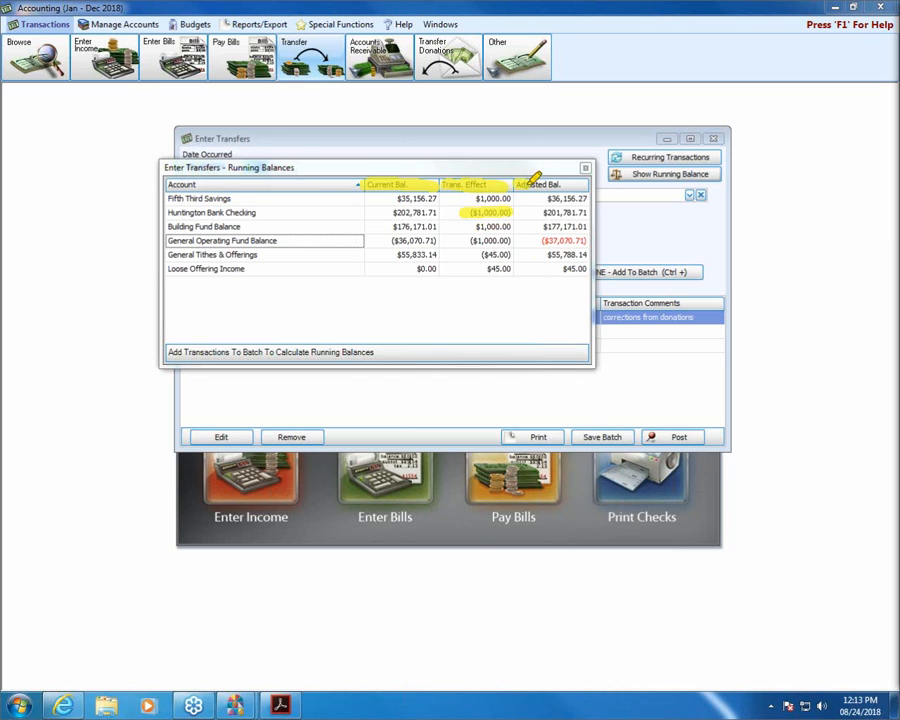
pyautogui.moveTo(532, 182); pyautogui.dragTo(566, 182)
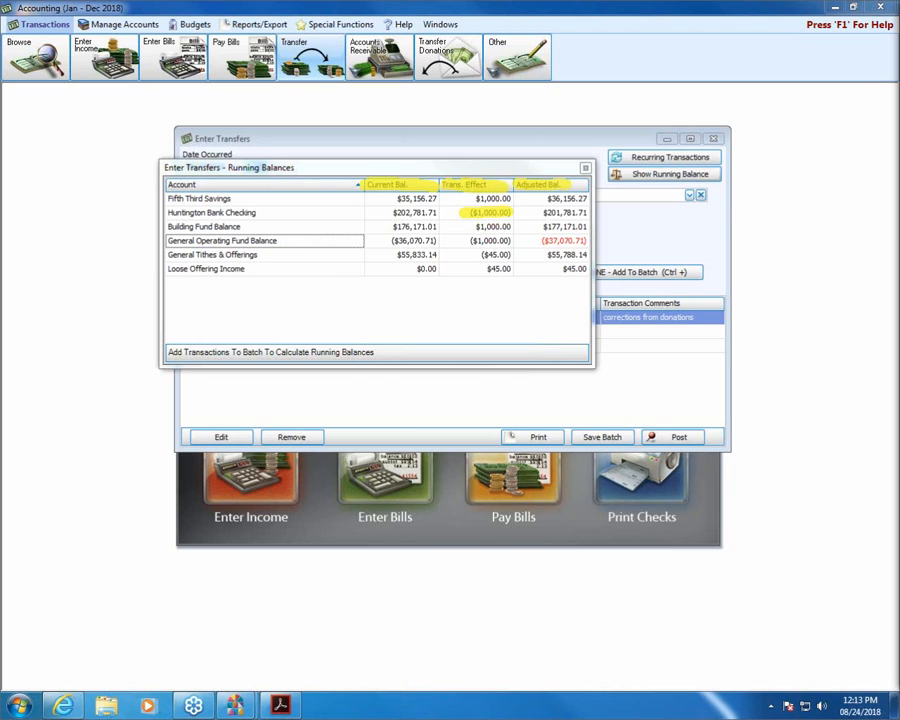
pyautogui.press('Escape')
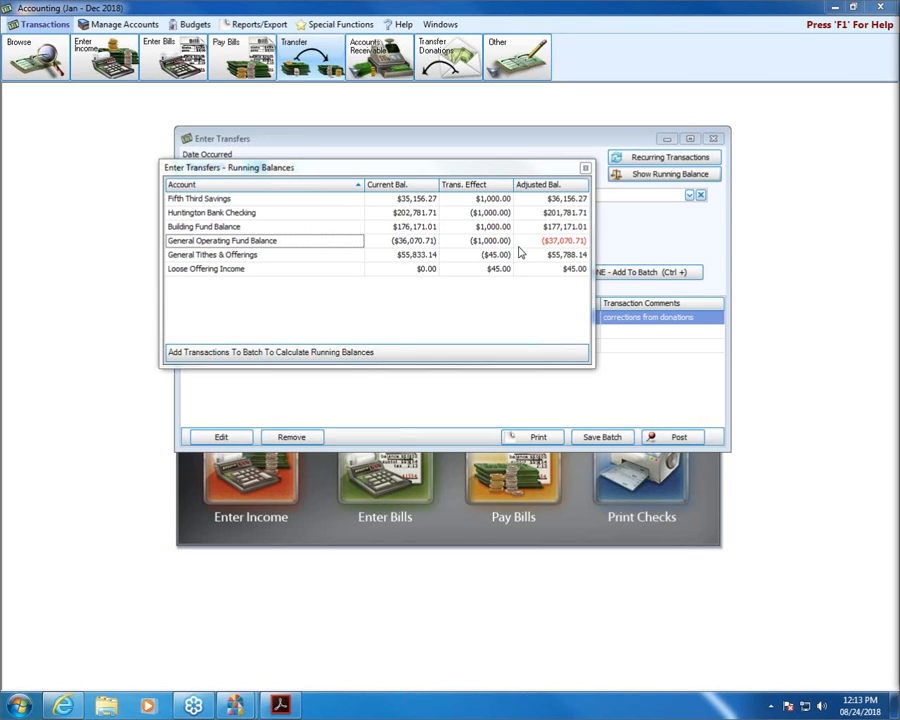
# Close the running balances and post the transfer batch, agreeing to print the posted transactions.
pyautogui.click(586, 168)
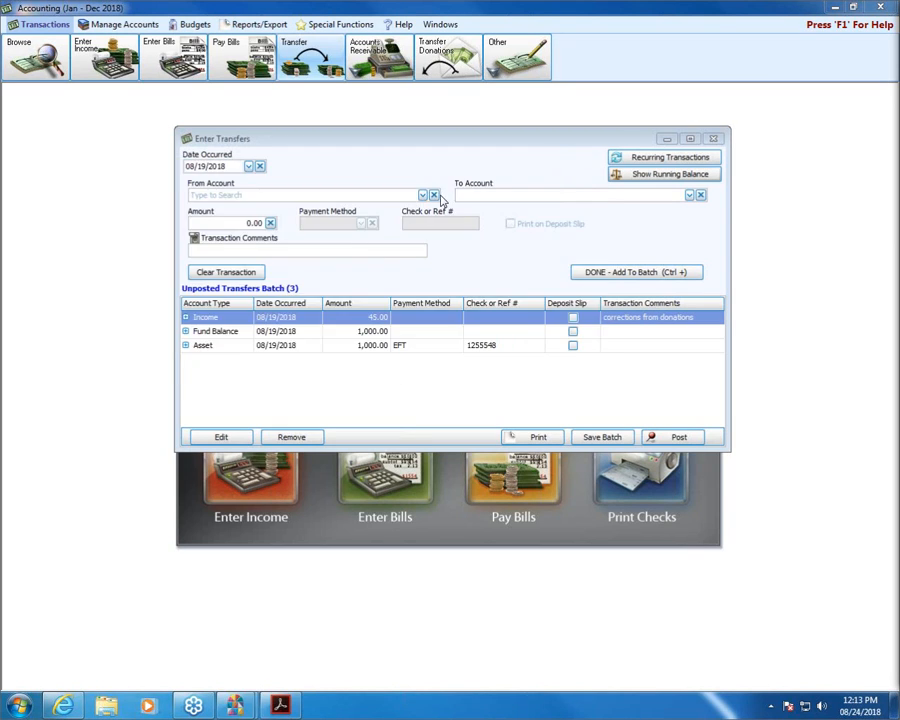
pyautogui.click(689, 441)
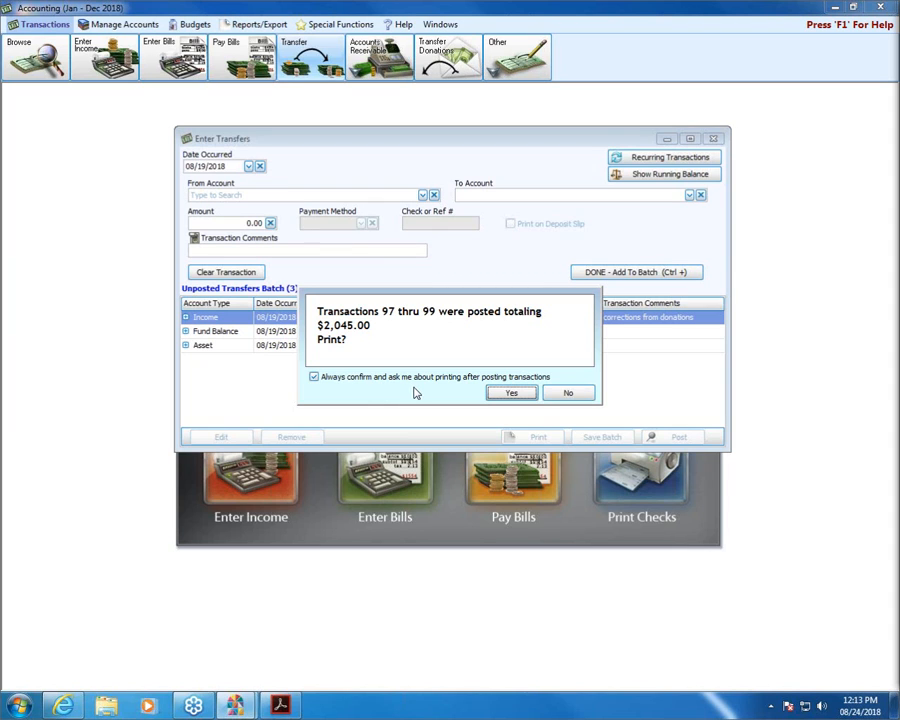
pyautogui.click(511, 392)
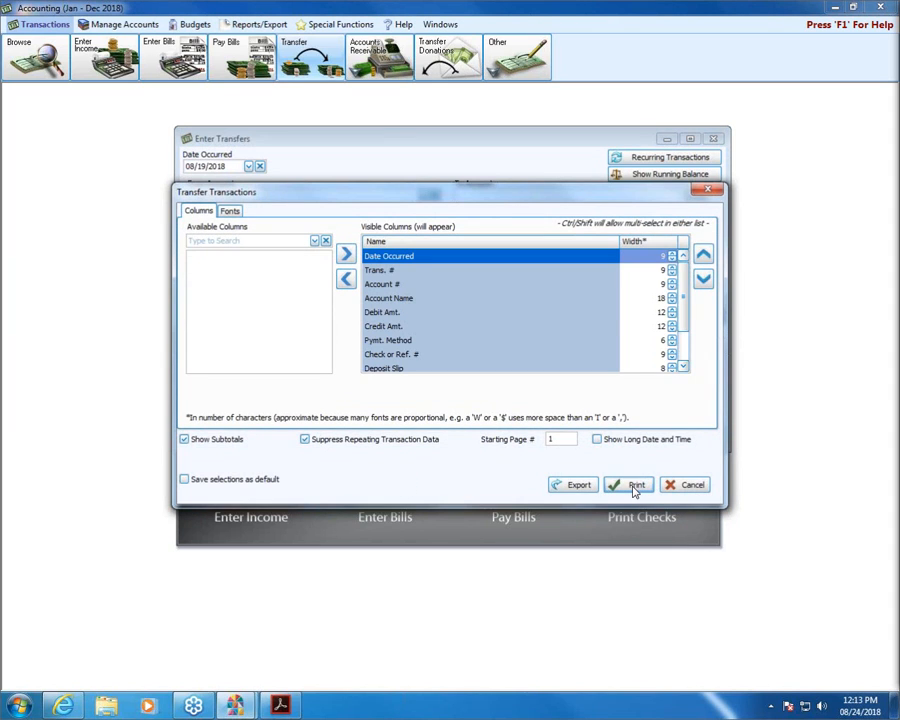
# Close the leftover report preview and preview the Transfers Posted report totalling $2,045.00.
pyautogui.click(634, 486)
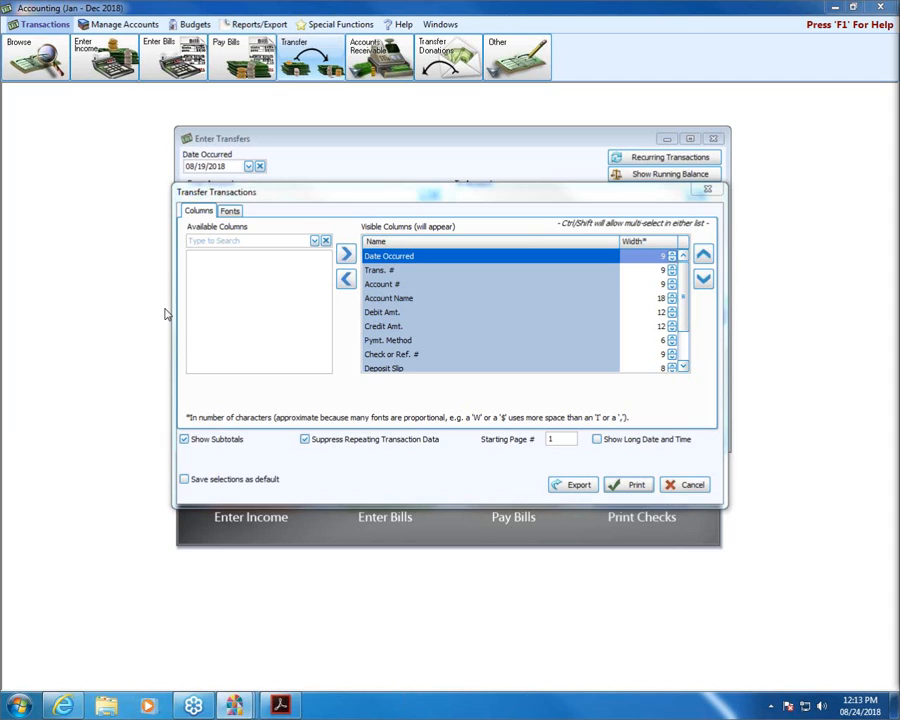
pyautogui.moveTo(234, 706)
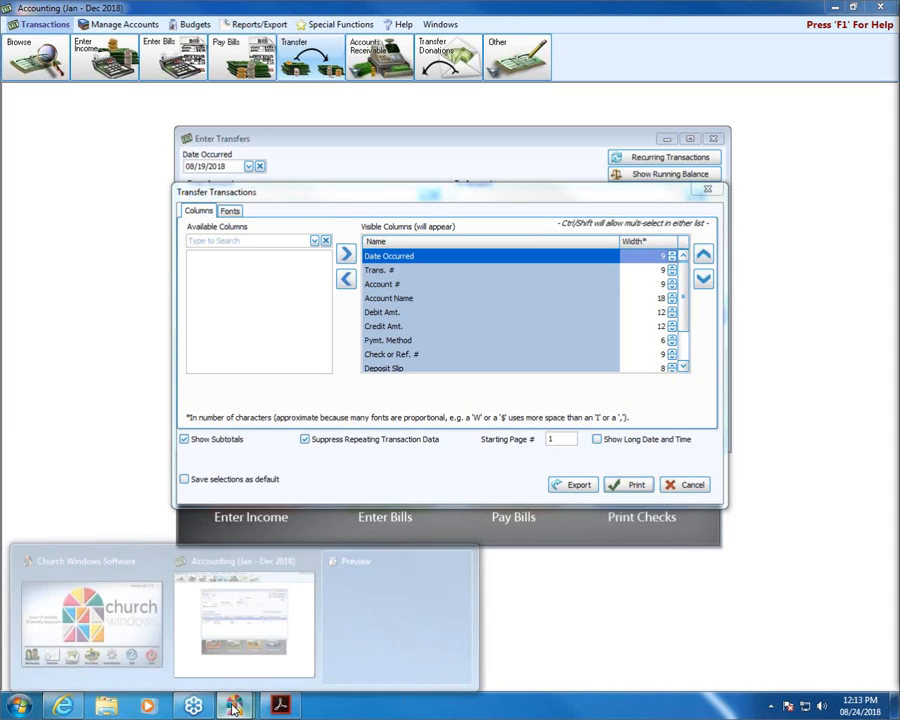
pyautogui.click(386, 589)
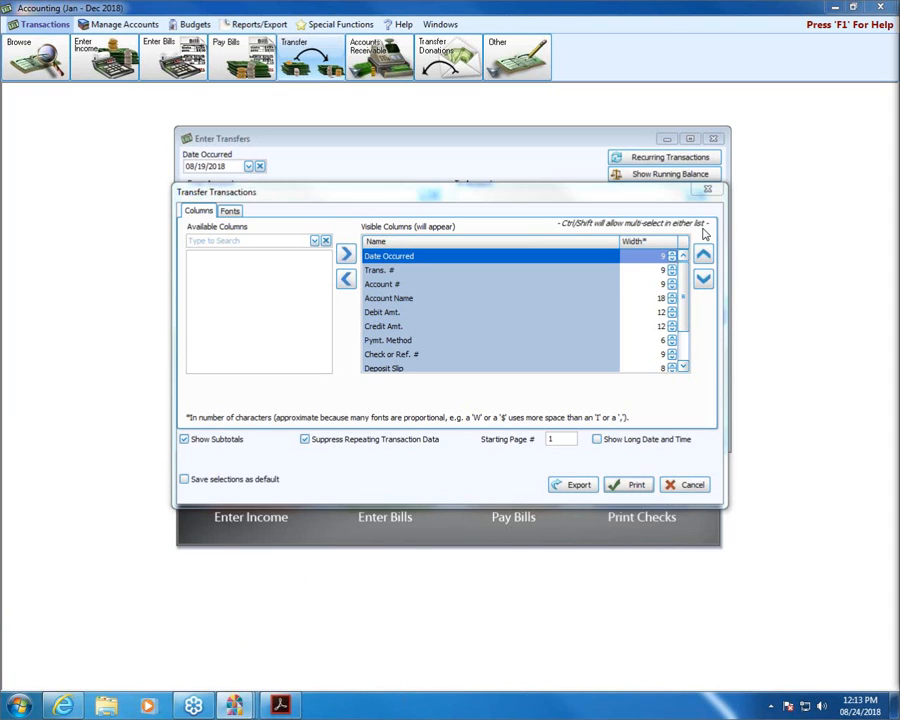
pyautogui.moveTo(234, 706)
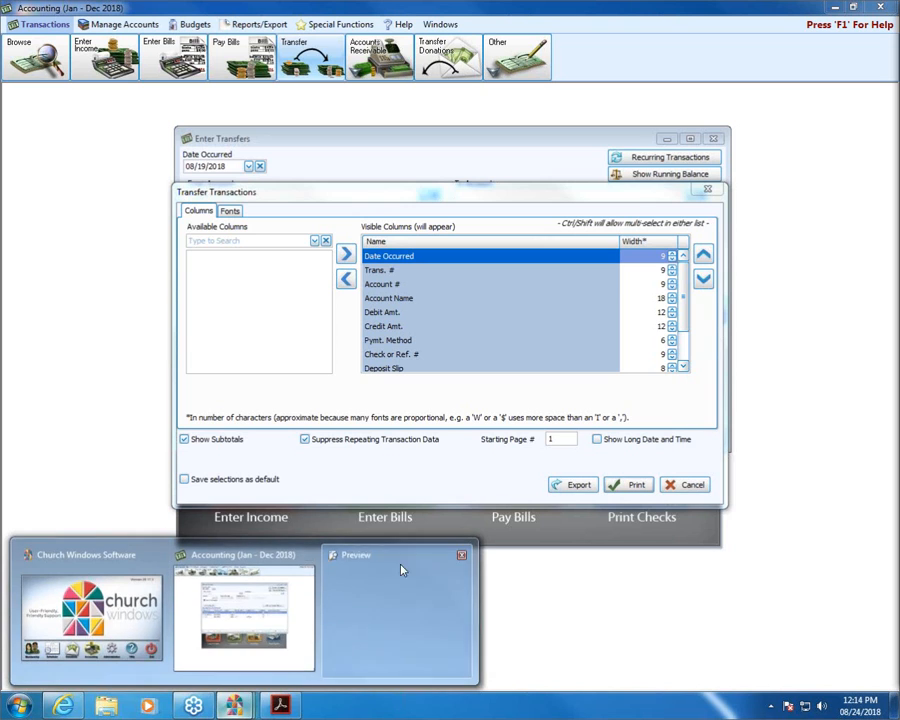
pyautogui.click(461, 557)
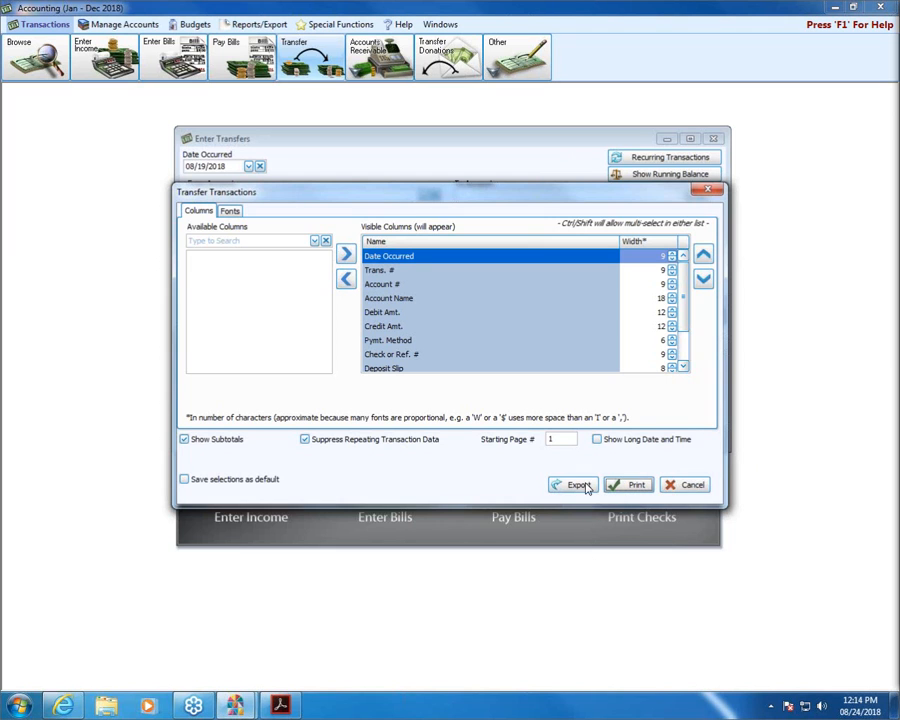
pyautogui.click(630, 485)
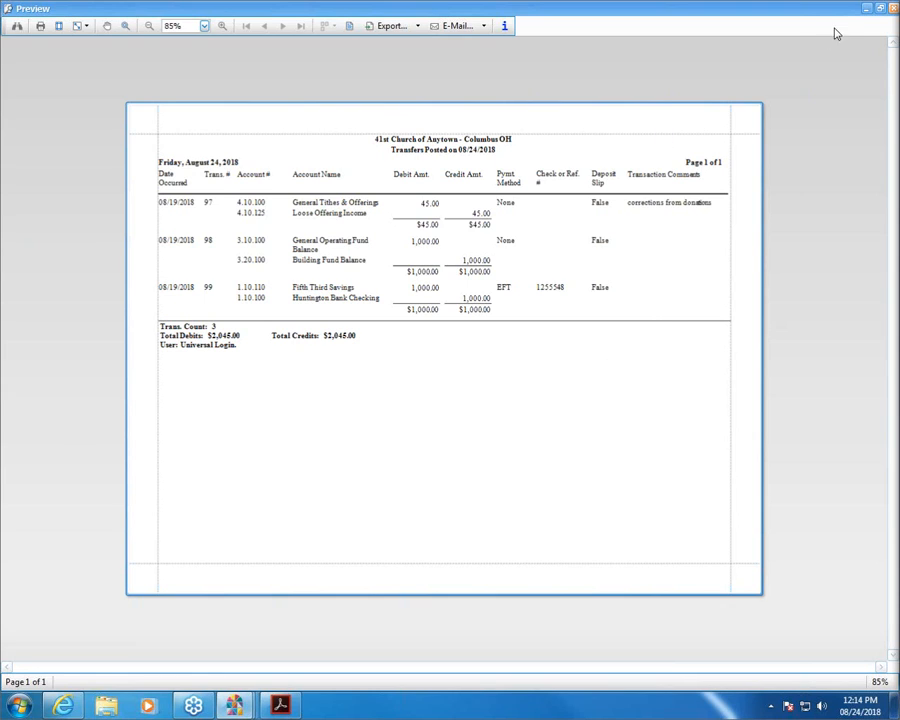
# Close the report preview, cancel the Transfer Transactions print options, and exit Enter Transfers.
pyautogui.click(893, 10)
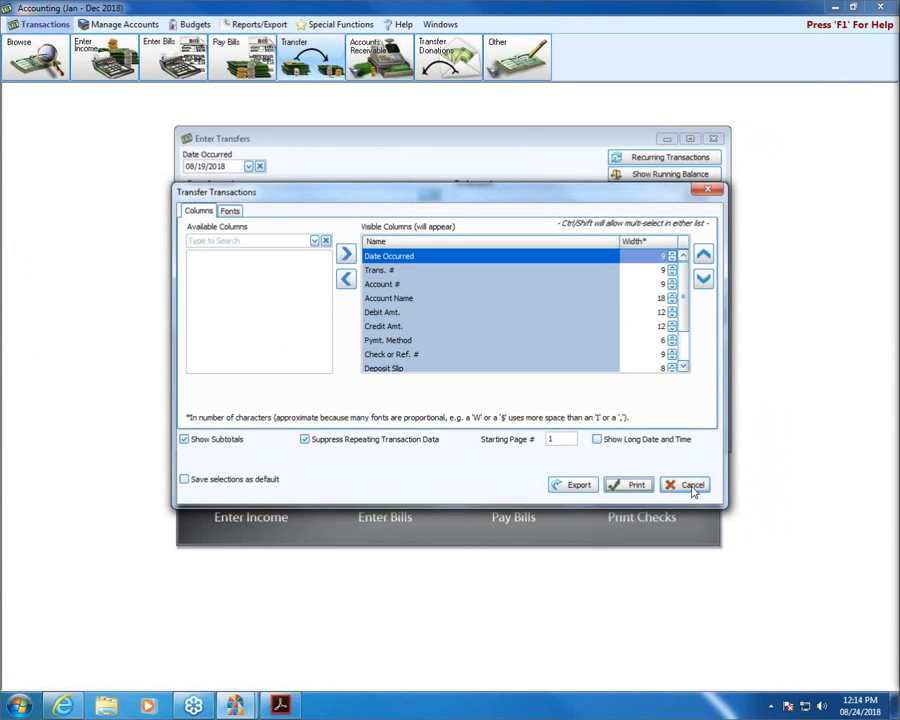
pyautogui.click(691, 485)
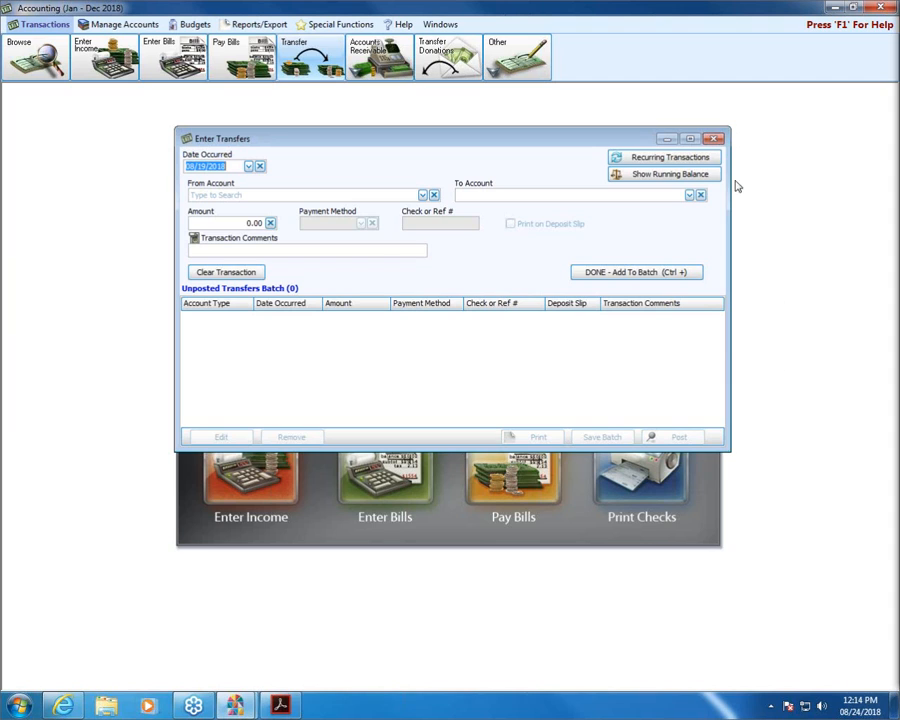
pyautogui.press('Escape')
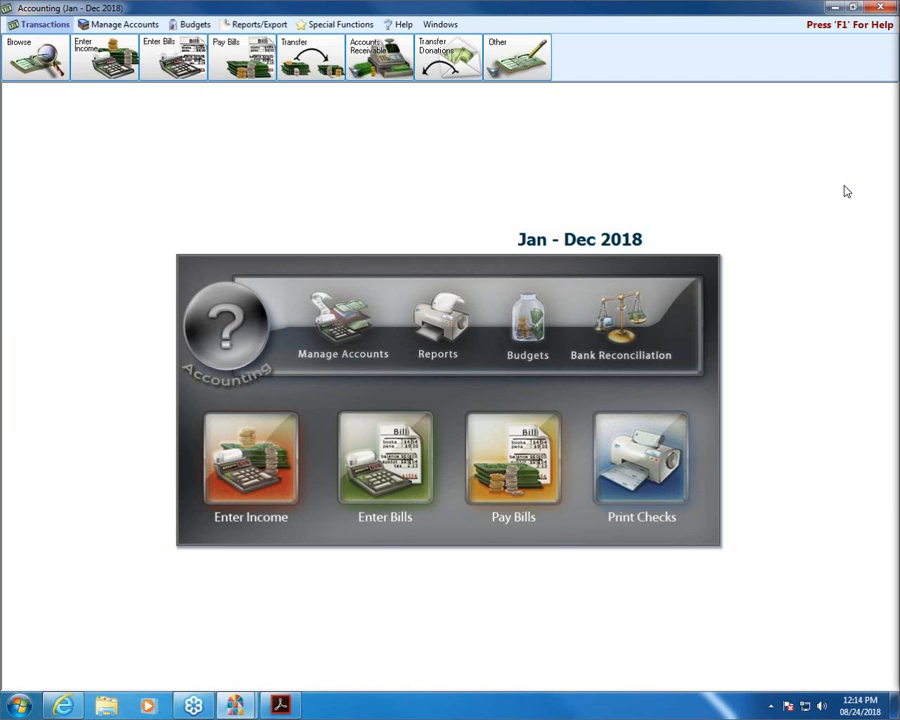
# Start a new journal entry transaction dated 08/24/2018.
pyautogui.click(518, 58)
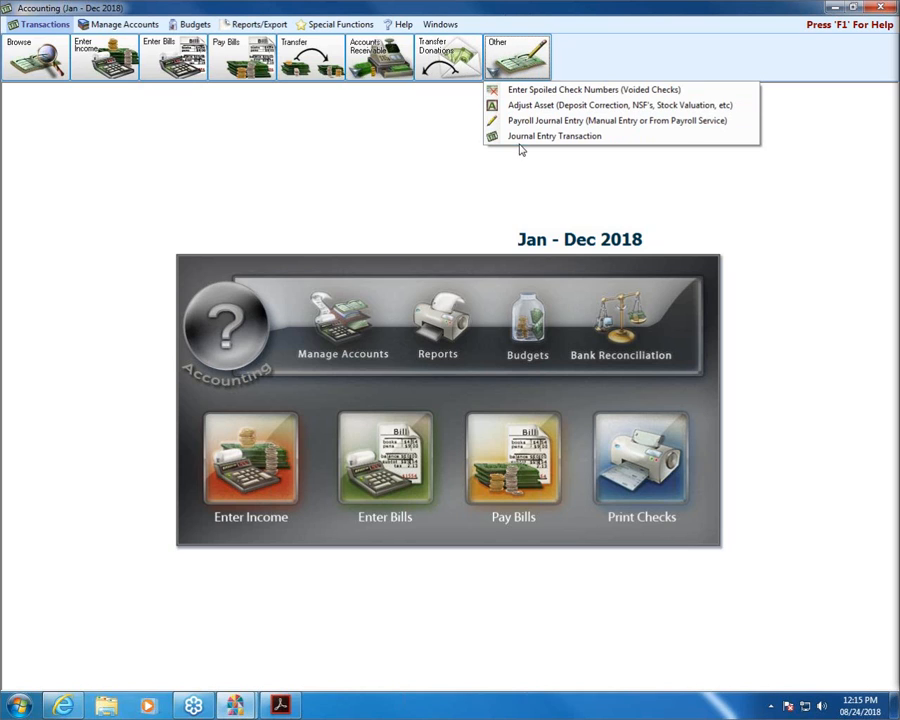
pyautogui.click(616, 138)
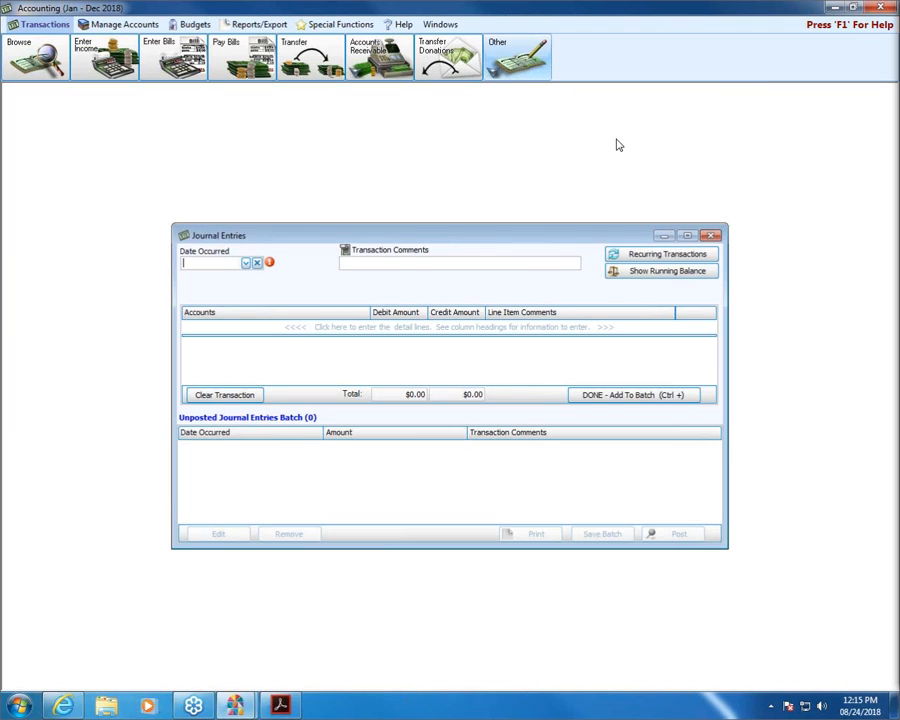
pyautogui.click(246, 263)
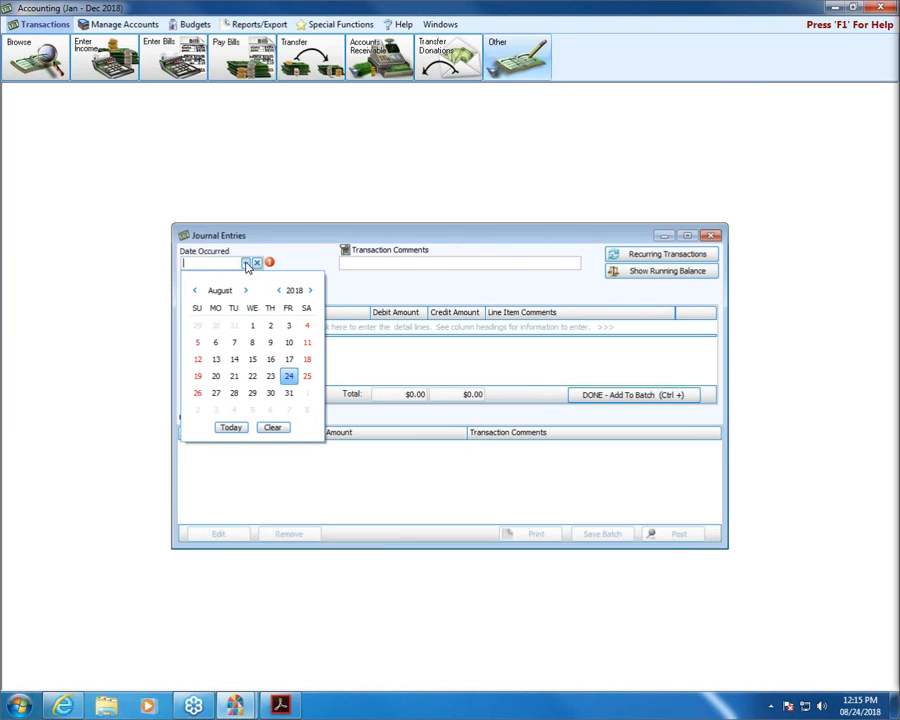
pyautogui.click(289, 378)
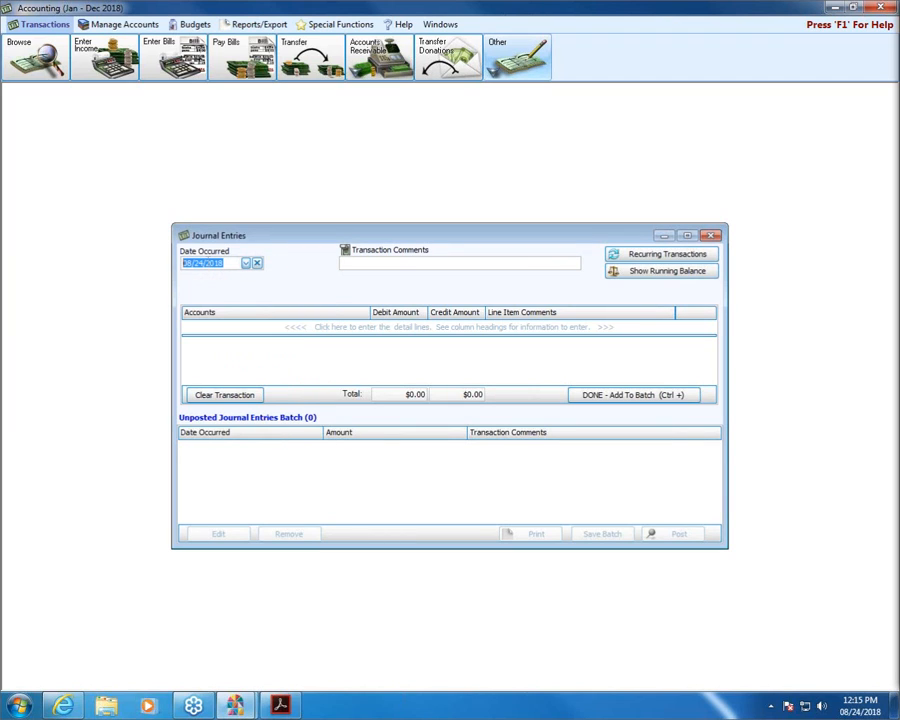
pyautogui.click(420, 265)
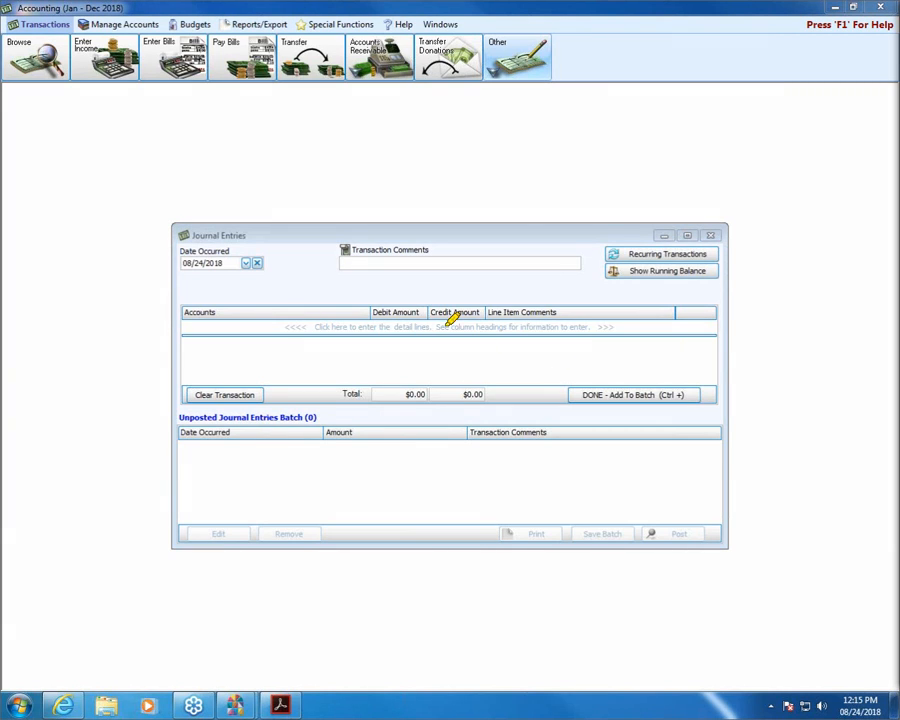
# Point out the Accounts and Debit Amount columns, then bring up the debits-and-credits reference PDF.
pyautogui.moveTo(183, 312); pyautogui.dragTo(236, 312)
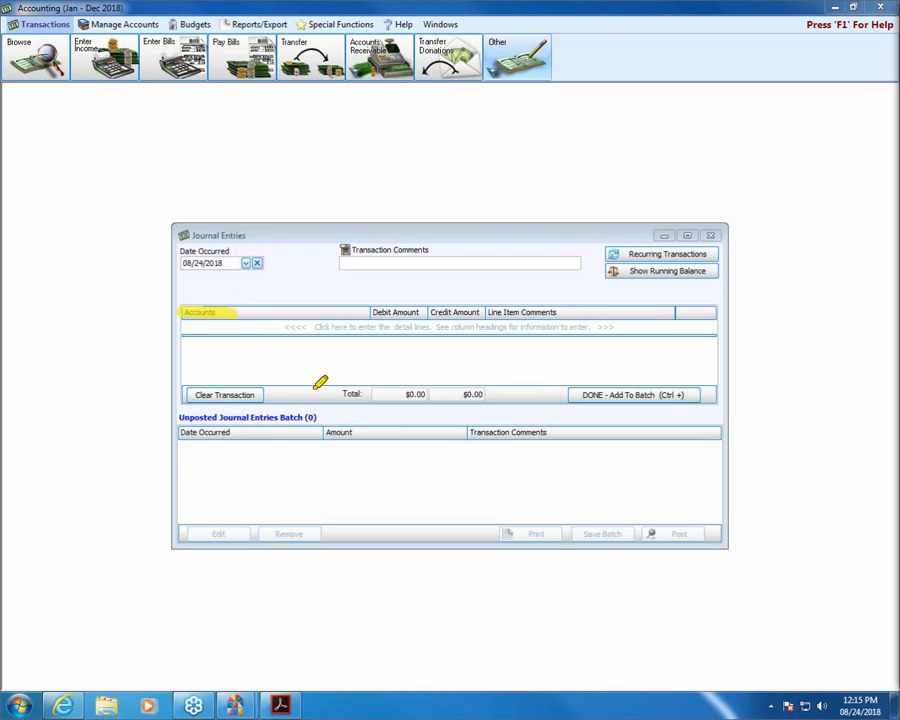
pyautogui.moveTo(372, 312); pyautogui.dragTo(478, 312)
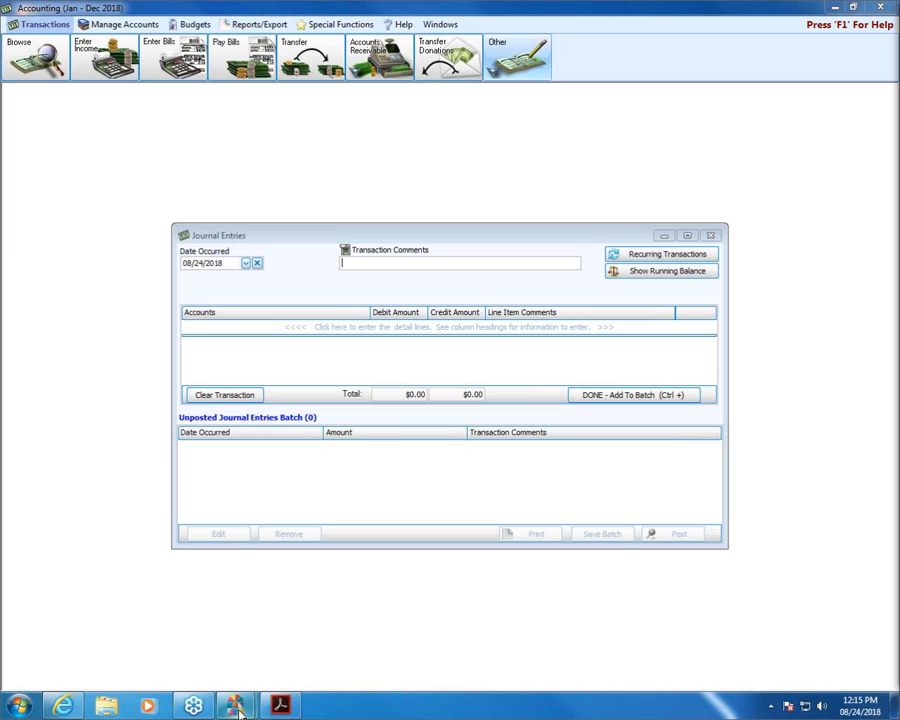
pyautogui.click(280, 706)
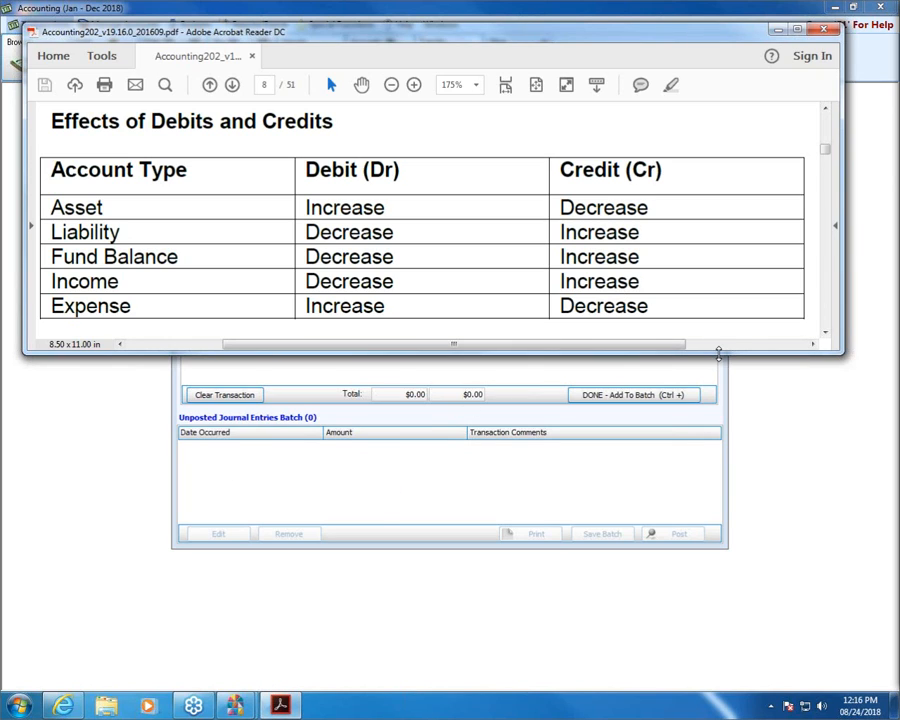
# Lengthen the reader window and highlight Liability, Fund Balance, Income and their credit Increase cells.
pyautogui.moveTo(718, 352); pyautogui.dragTo(720, 366)
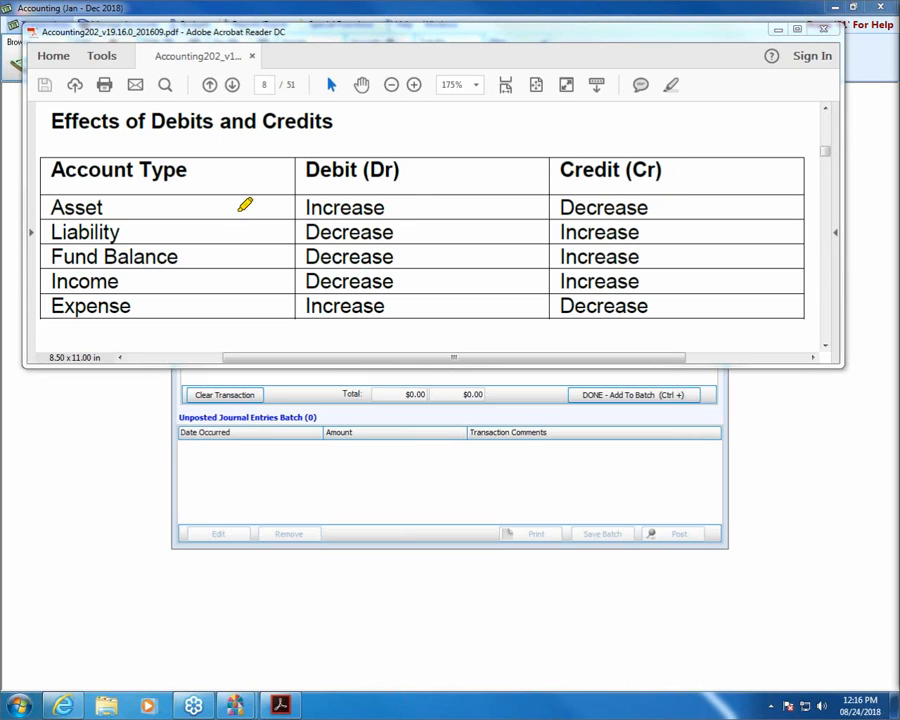
pyautogui.moveTo(45, 232); pyautogui.dragTo(159, 232)
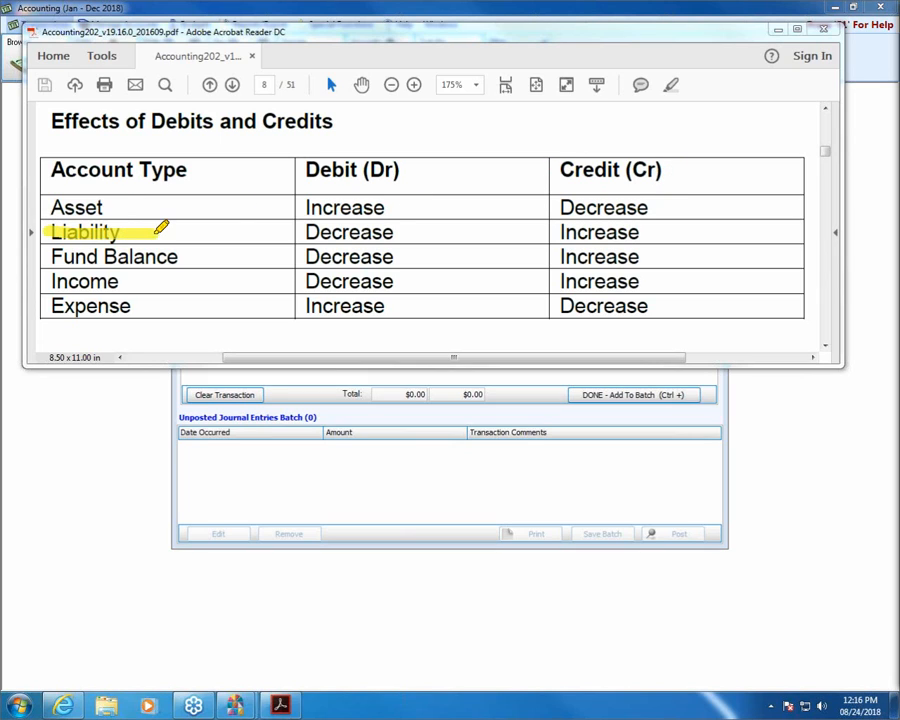
pyautogui.moveTo(44, 256); pyautogui.dragTo(184, 252)
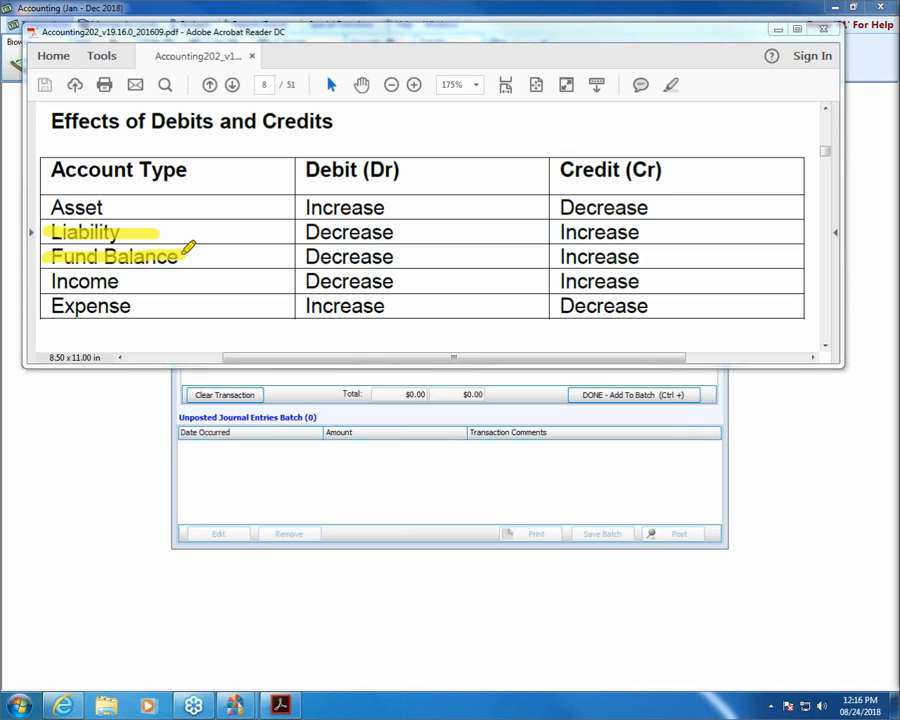
pyautogui.moveTo(48, 278); pyautogui.dragTo(145, 273)
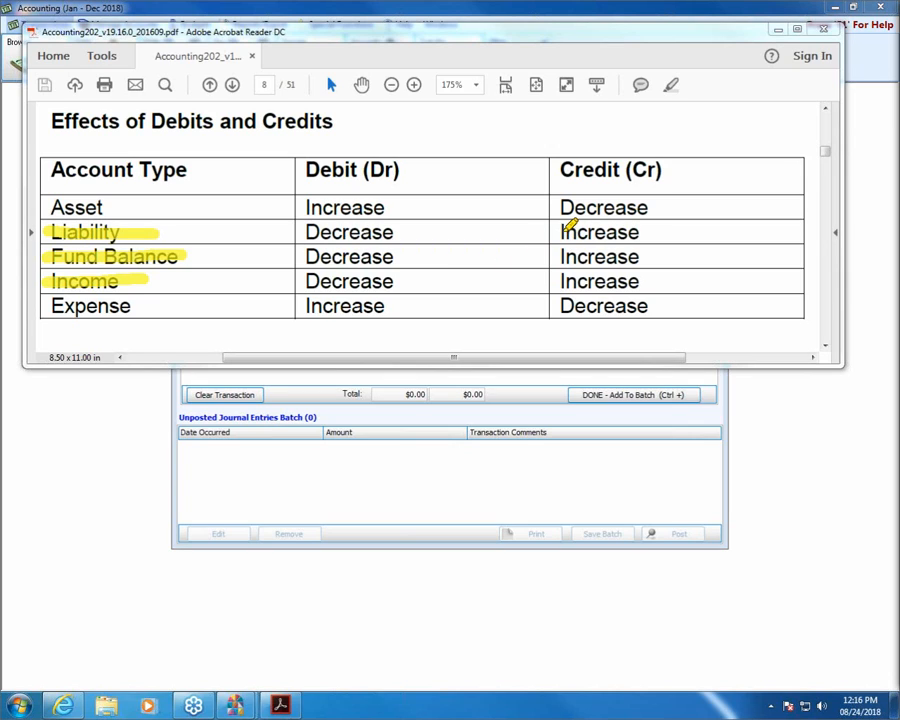
pyautogui.moveTo(562, 231); pyautogui.dragTo(655, 228)
pyautogui.moveTo(558, 256); pyautogui.dragTo(638, 252)
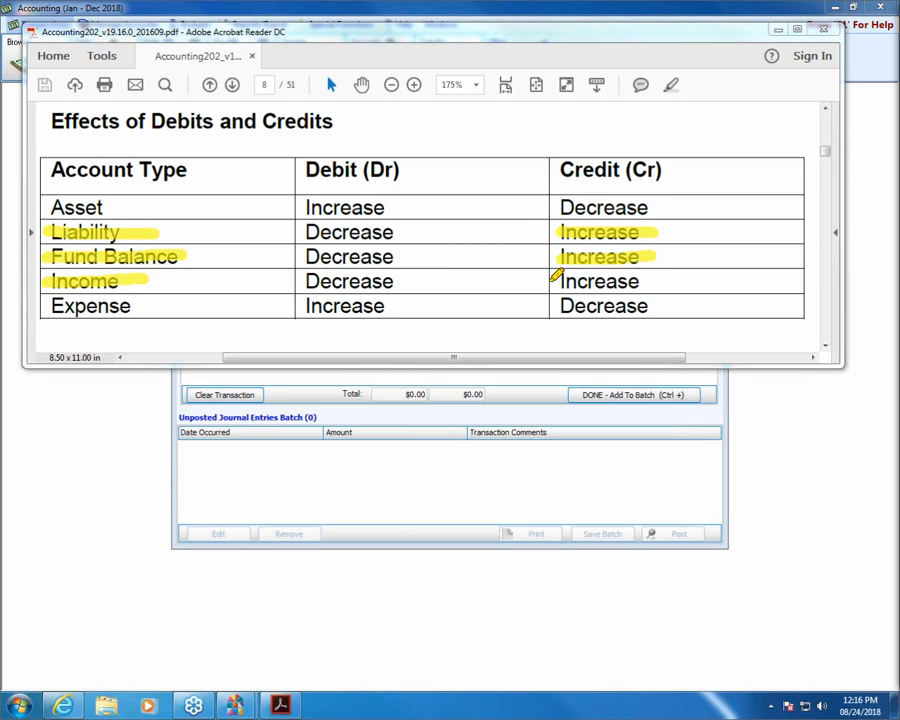
pyautogui.moveTo(556, 279); pyautogui.dragTo(655, 272)
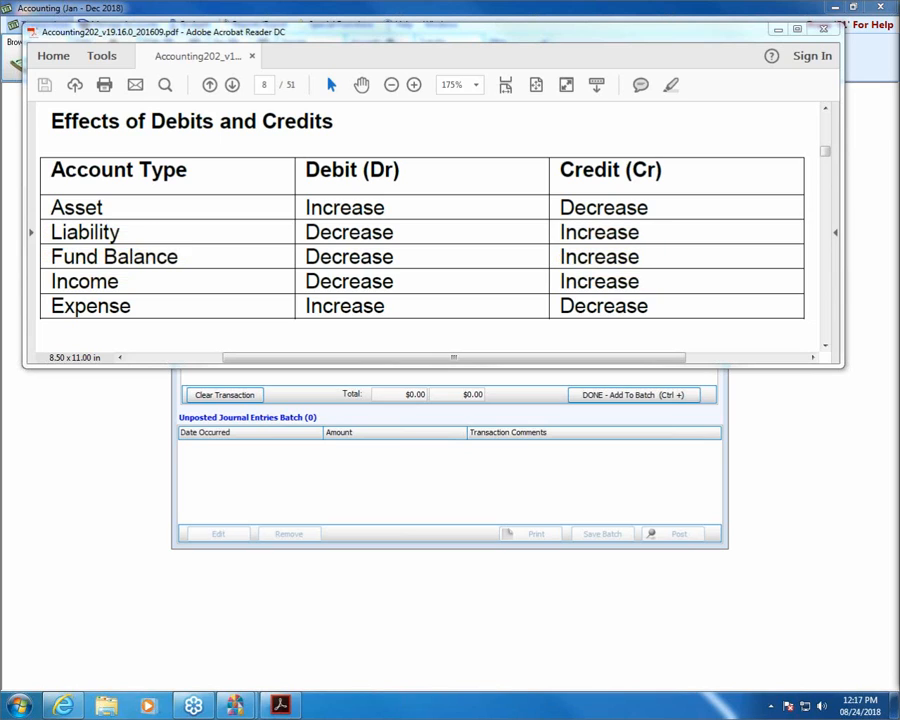
pyautogui.moveTo(44, 206); pyautogui.dragTo(146, 204)
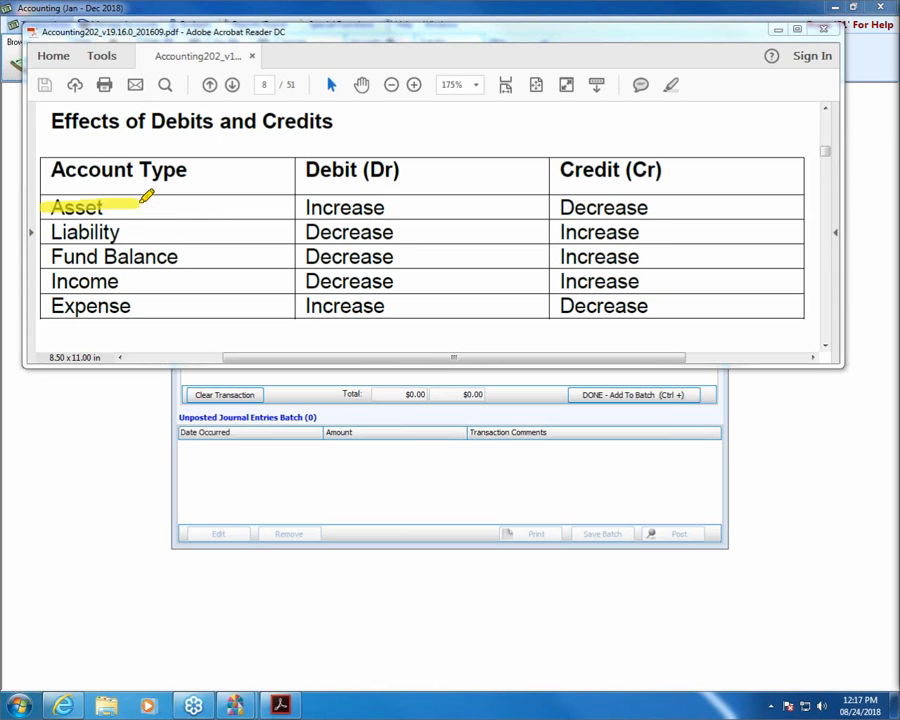
pyautogui.moveTo(46, 306); pyautogui.dragTo(184, 305)
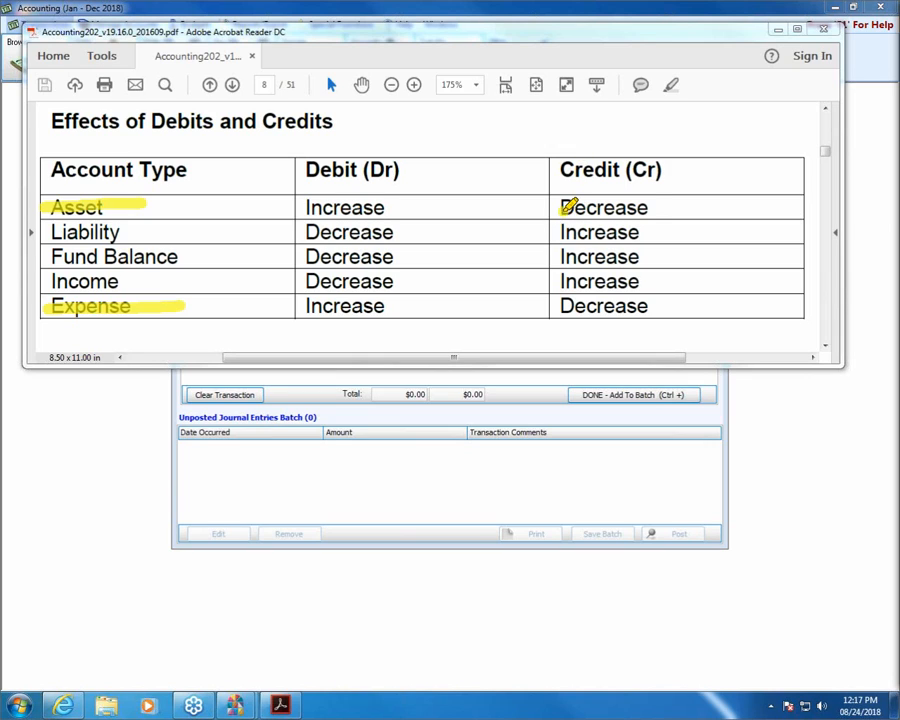
pyautogui.moveTo(560, 207); pyautogui.dragTo(652, 208)
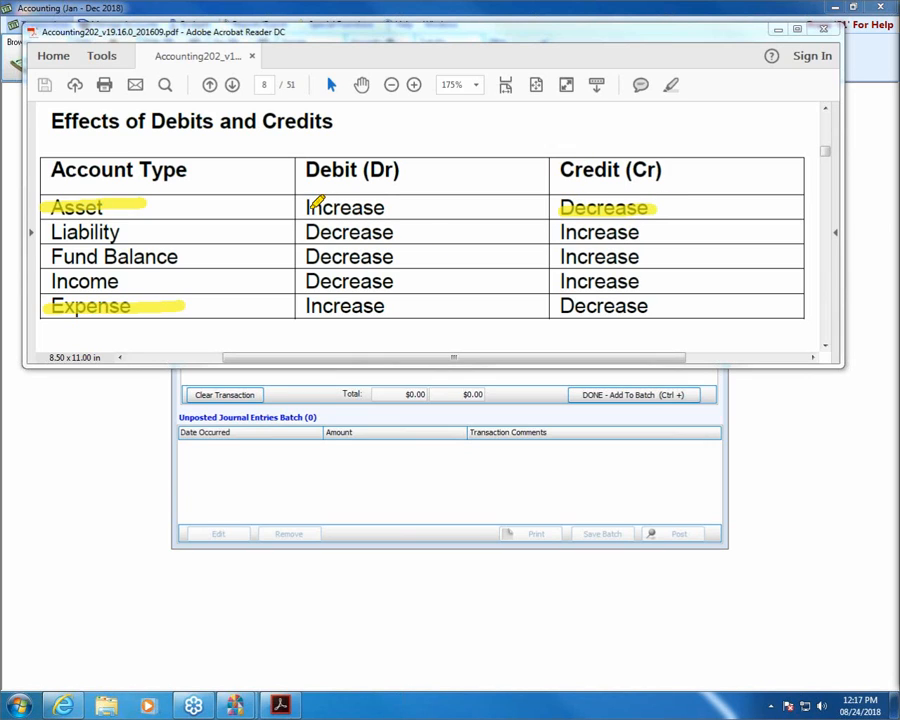
pyautogui.moveTo(304, 207); pyautogui.dragTo(413, 207)
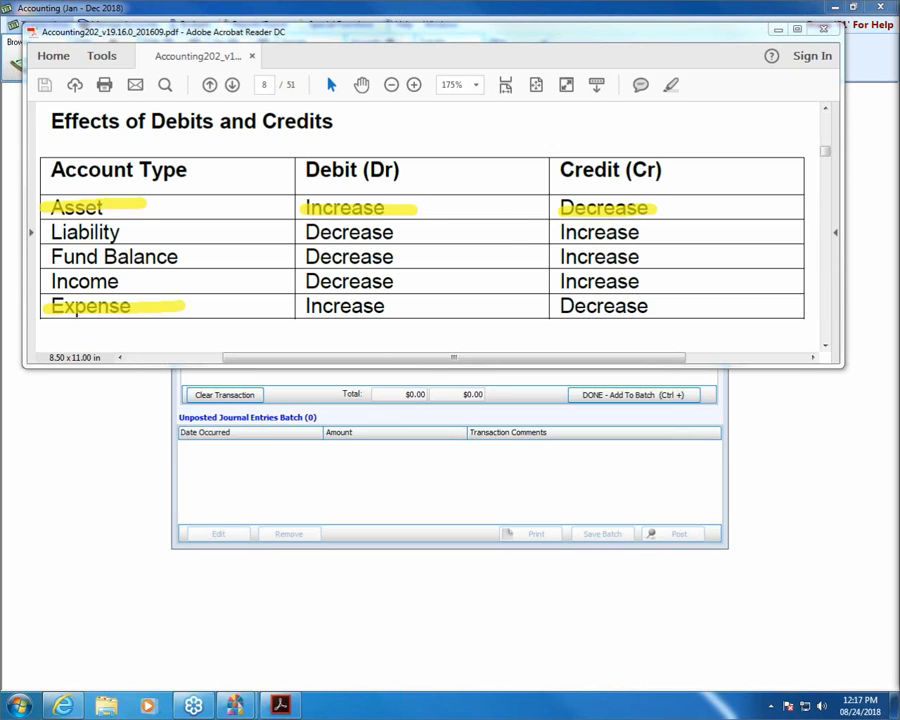
pyautogui.press('Escape')
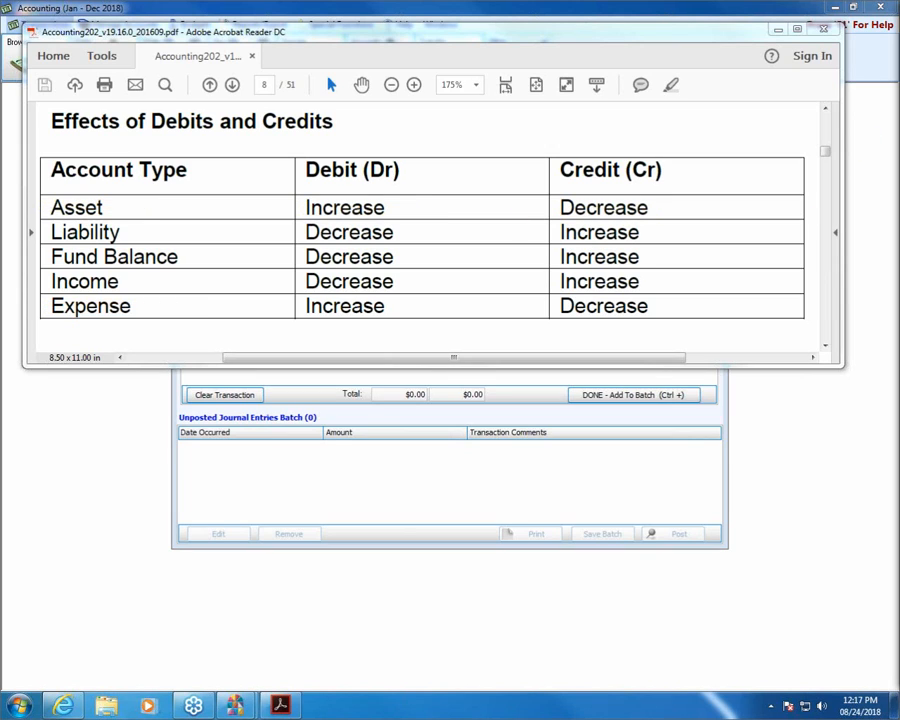
# Open running balances at the upper left, move the journal form lower right, then show the PDF.
pyautogui.click(745, 23)
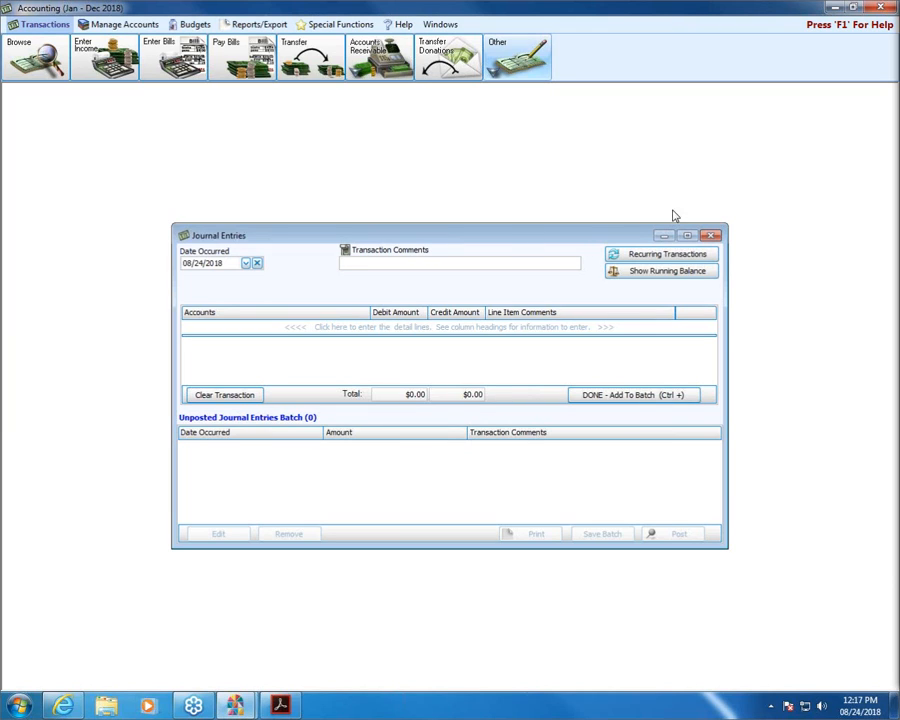
pyautogui.press('Tab')
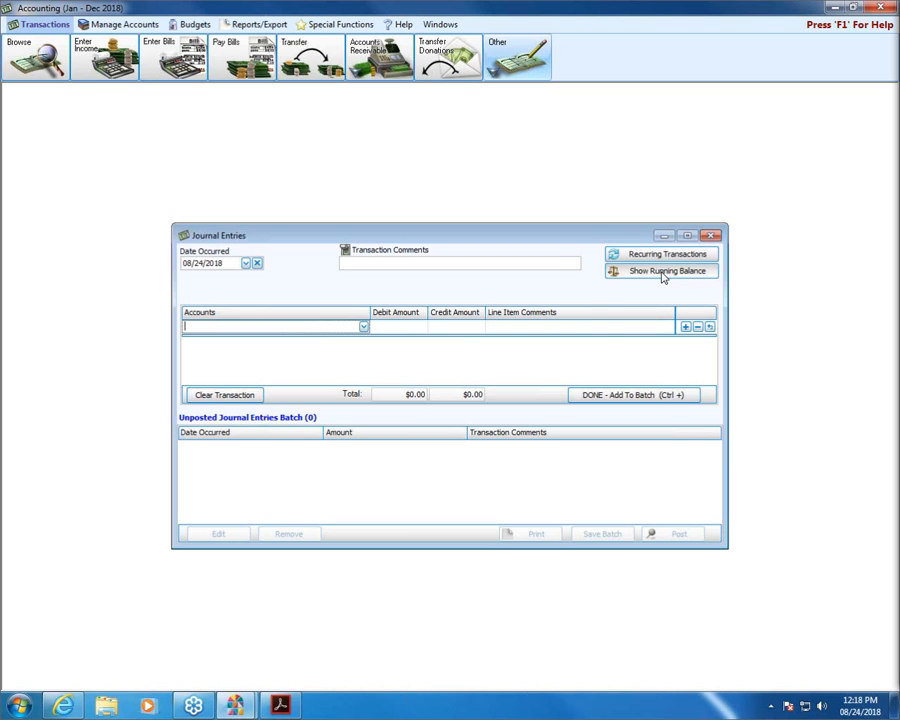
pyautogui.click(661, 278)
pyautogui.moveTo(310, 170); pyautogui.dragTo(166, 104)
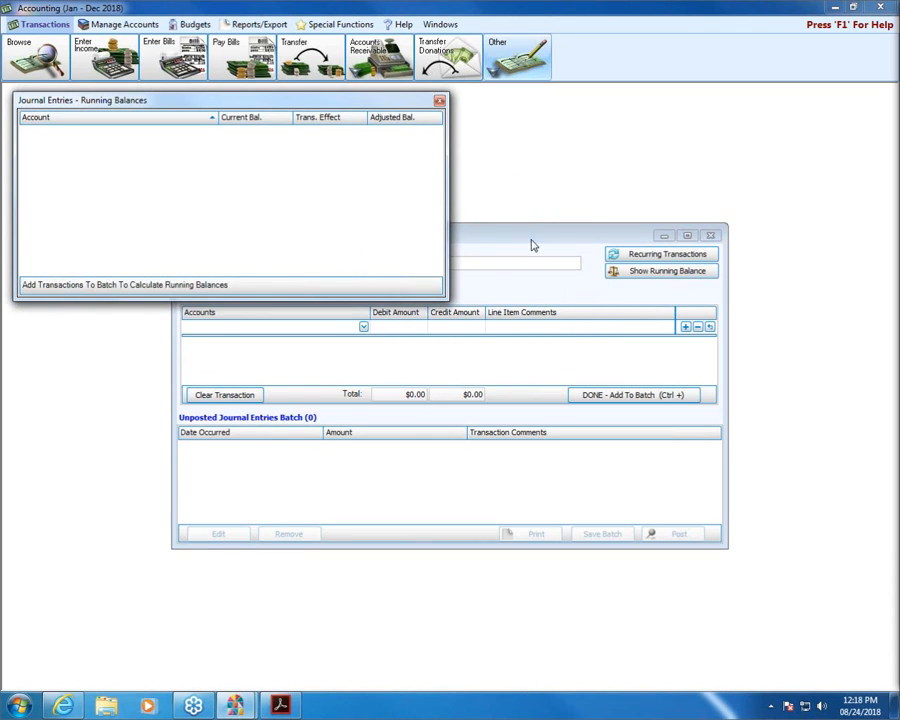
pyautogui.moveTo(530, 249); pyautogui.dragTo(613, 328)
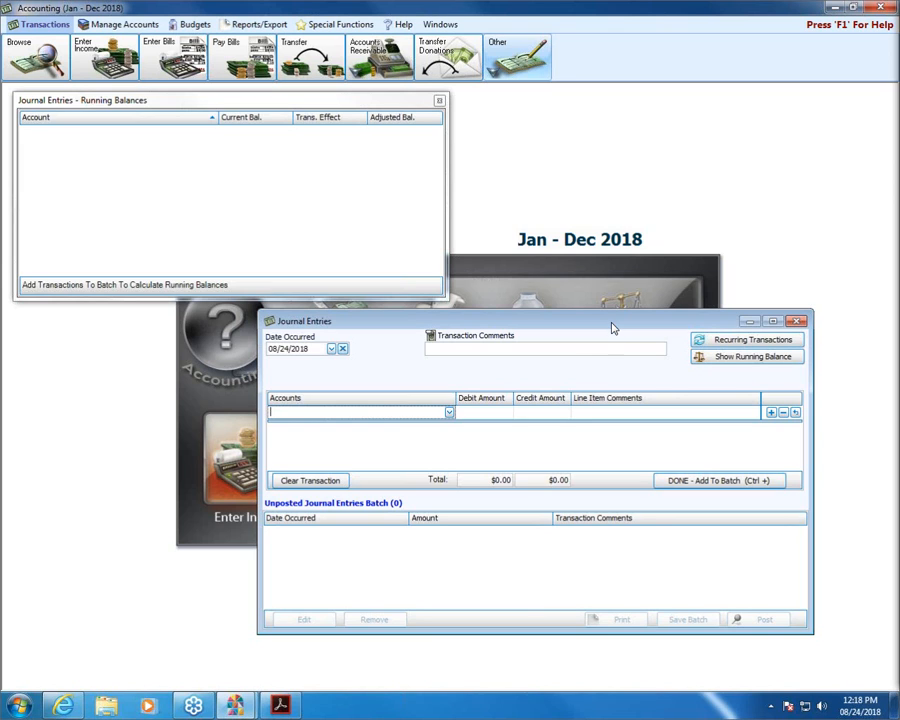
pyautogui.click(283, 706)
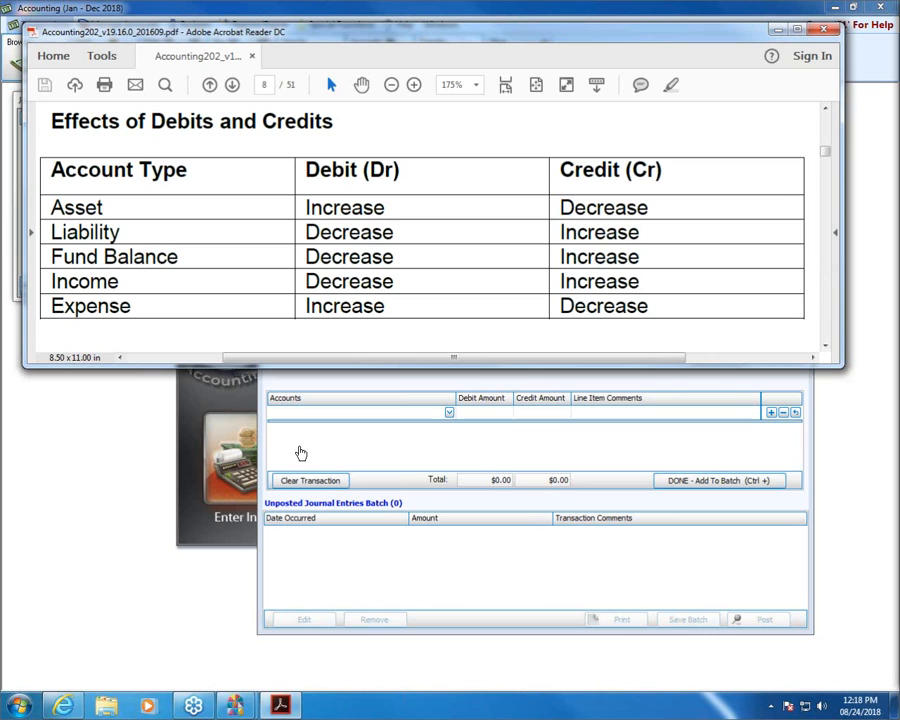
# Switch from the reviewed debits-and-credits table back to the Church Windows journal entry form.
pyautogui.click(257, 464)
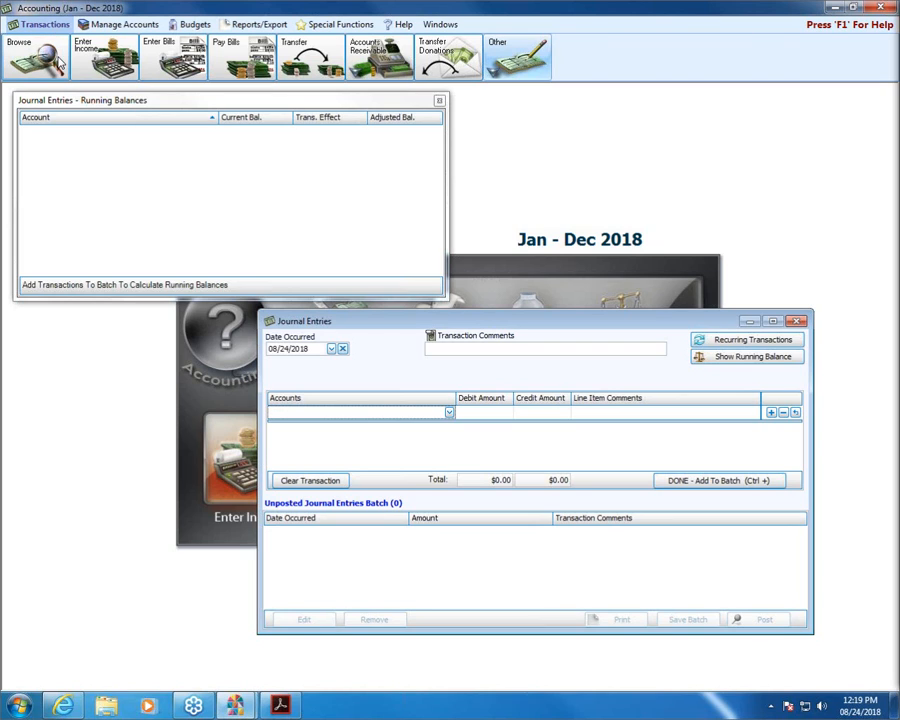
# Inspect transaction 96's Huntington Bank Checking and Other Miscellaneous Income lines in Browse, then close it.
pyautogui.click(38, 46)
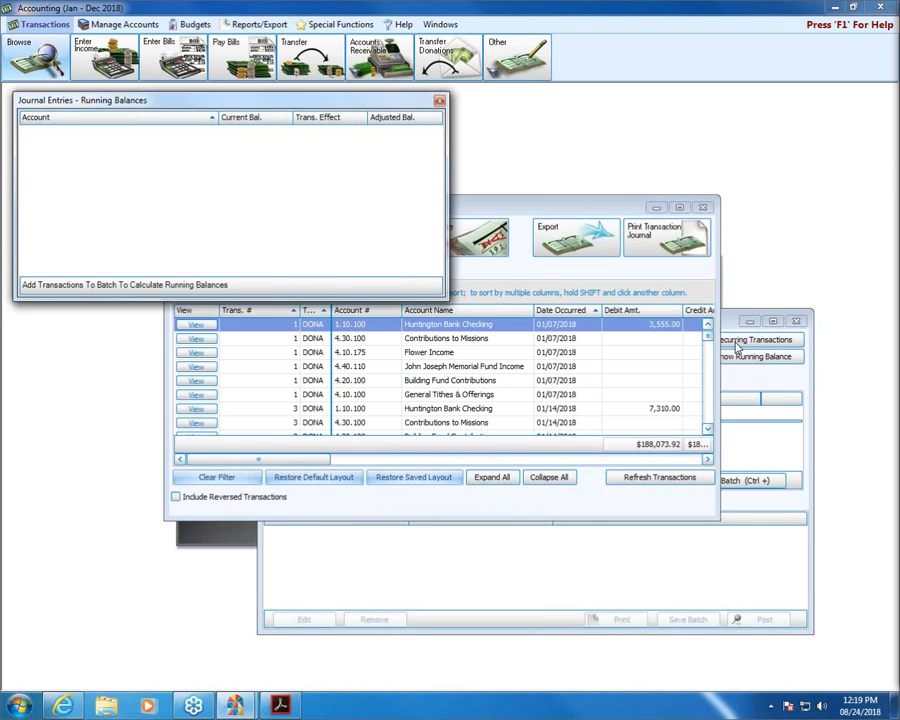
pyautogui.moveTo(708, 337); pyautogui.dragTo(710, 424)
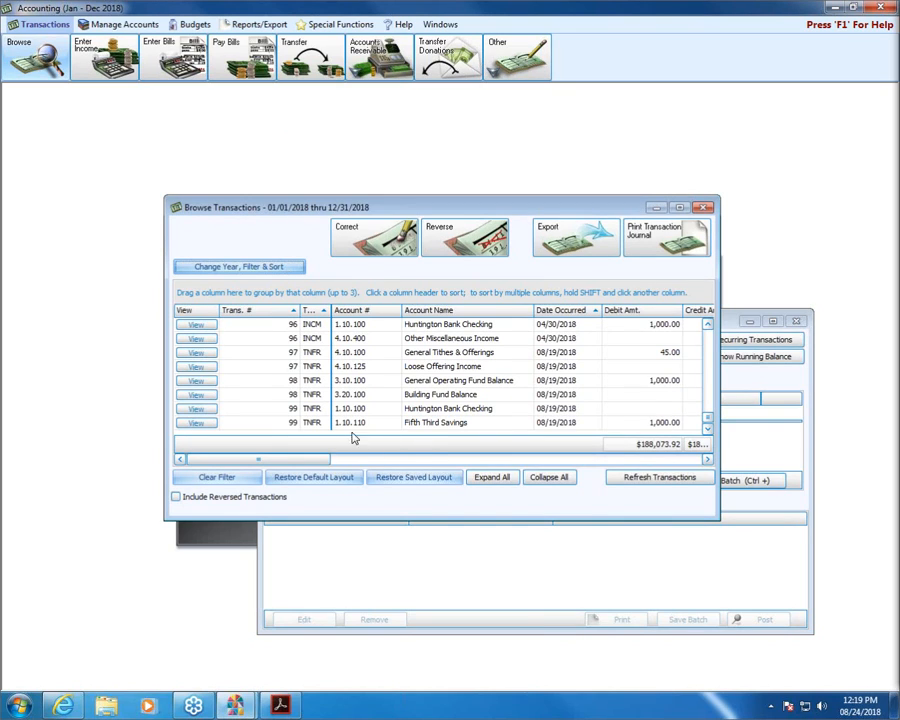
pyautogui.click(442, 338)
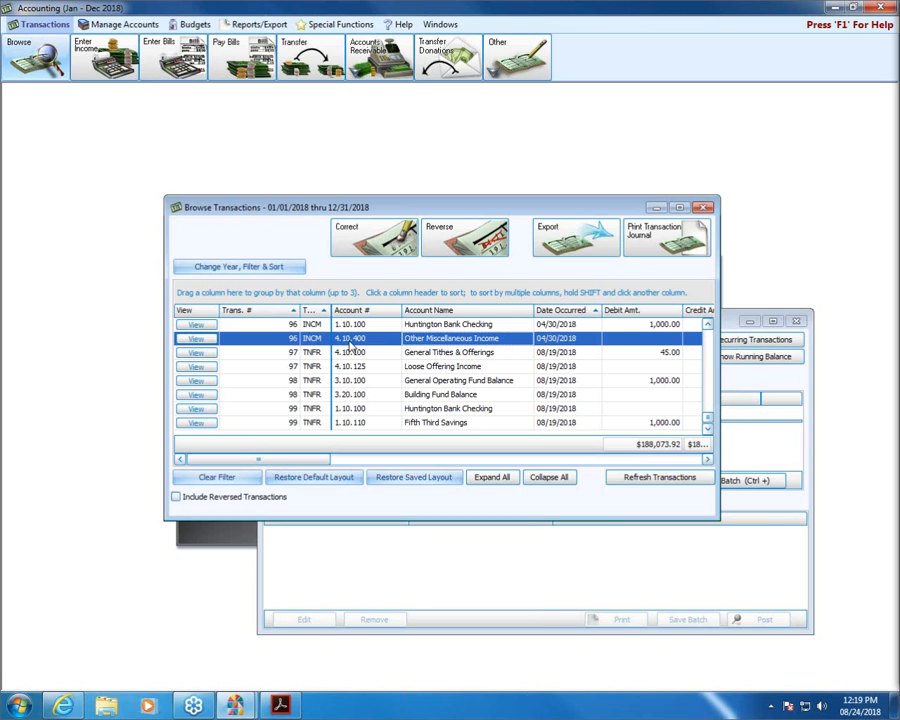
pyautogui.click(680, 208)
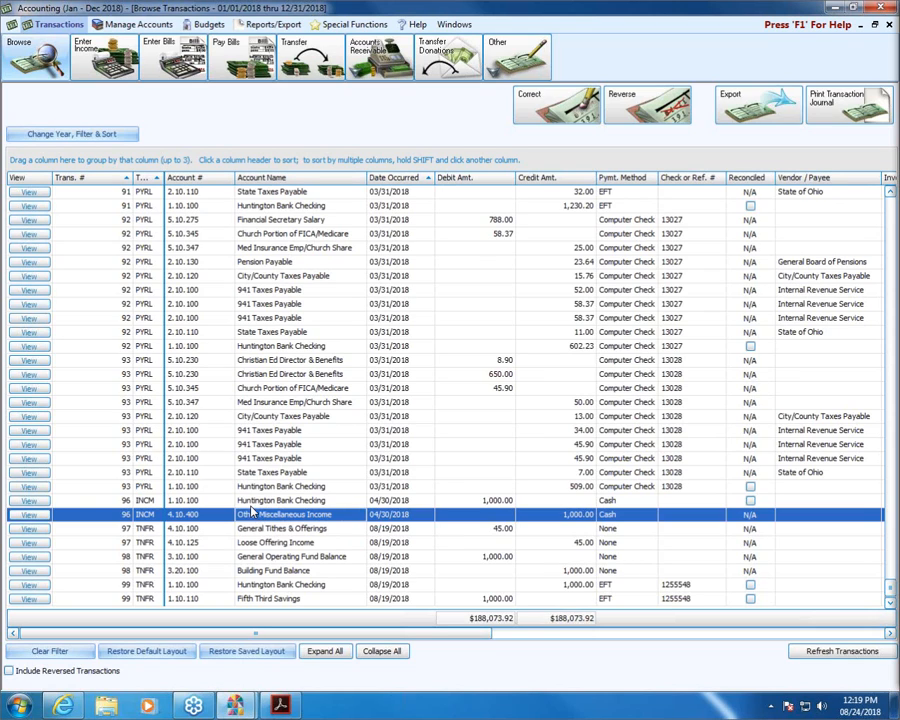
pyautogui.click(384, 503)
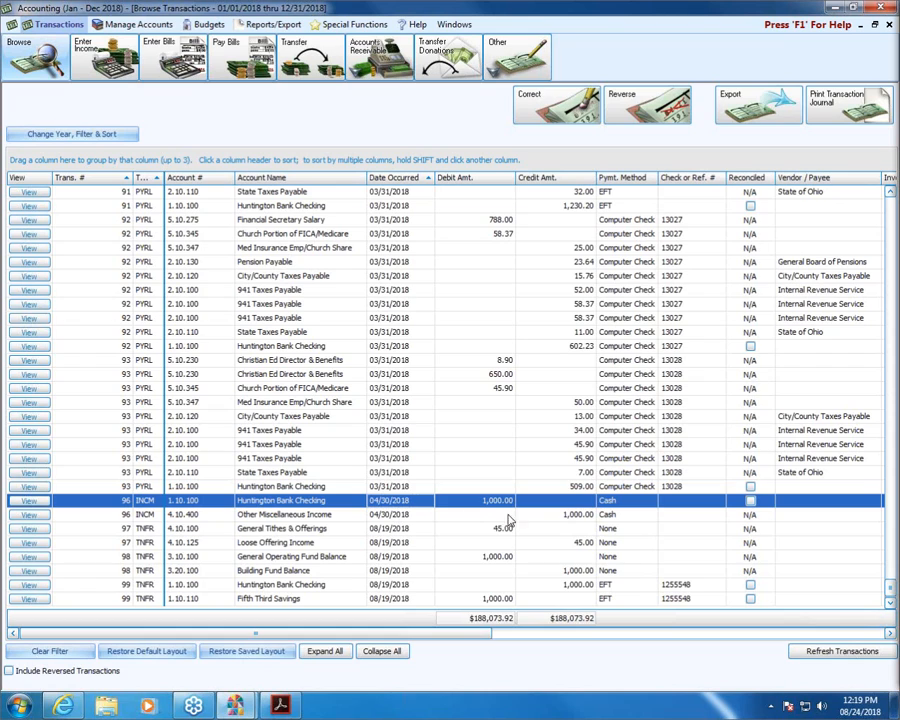
pyautogui.click(380, 515)
pyautogui.click(380, 502)
pyautogui.click(380, 516)
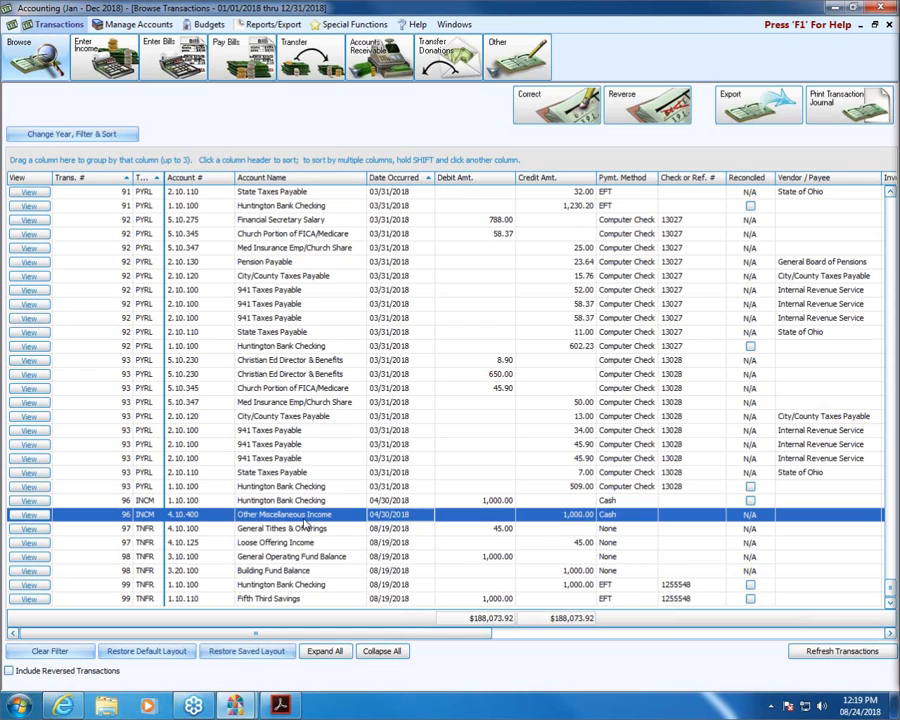
pyautogui.click(889, 32)
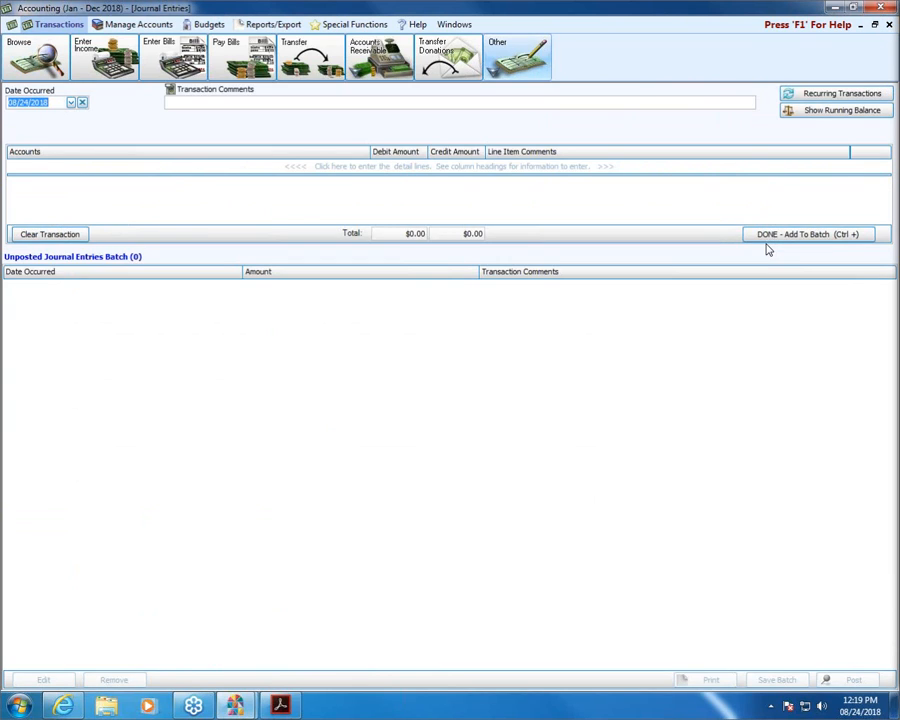
pyautogui.click(875, 24)
pyautogui.click(759, 343)
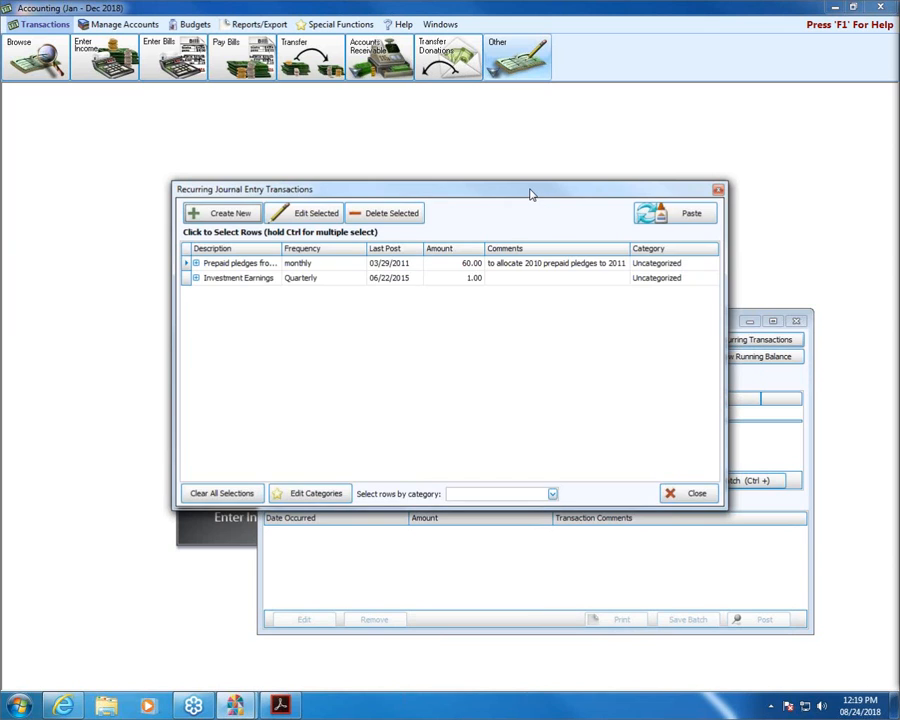
pyautogui.click(718, 191)
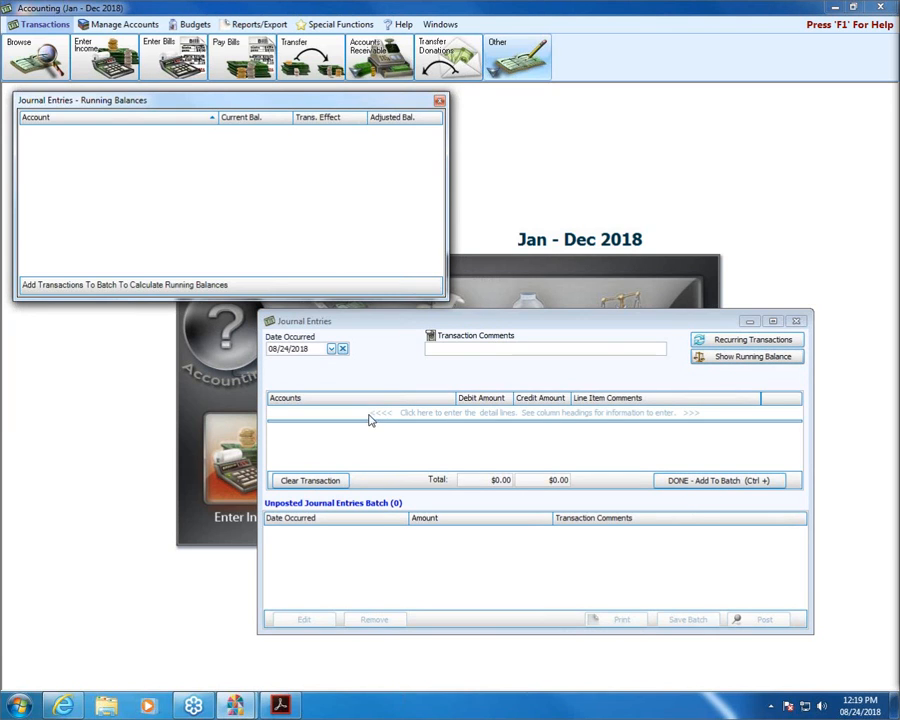
pyautogui.click(483, 350)
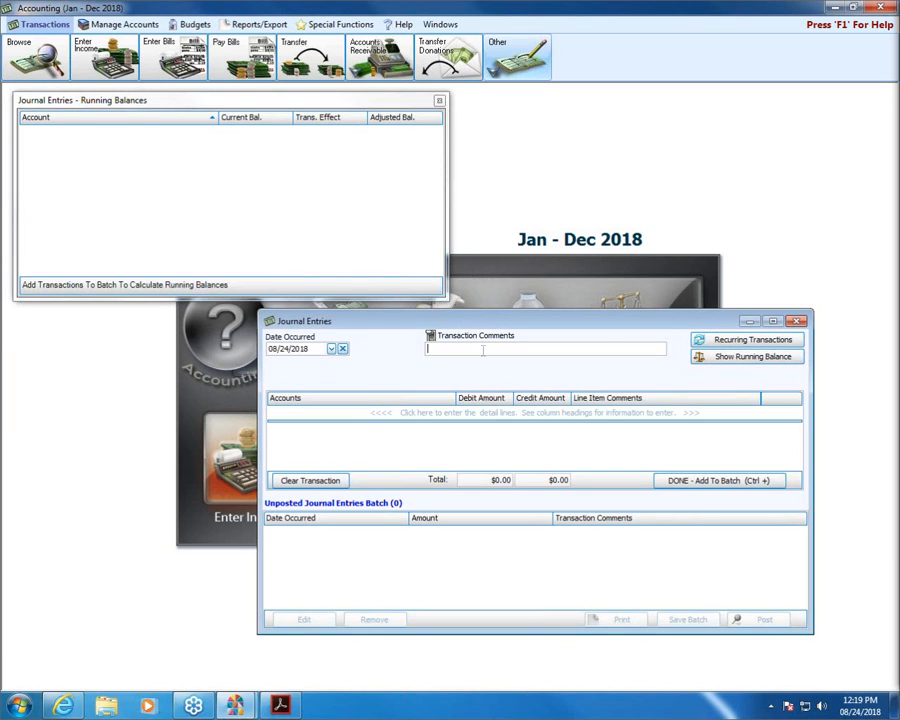
# Enter the comment 'We bought our noodle machine!' and set the first line to 4.10.400 Other Miscellaneous Income.
pyautogui.write('We bought our noodle machine!')
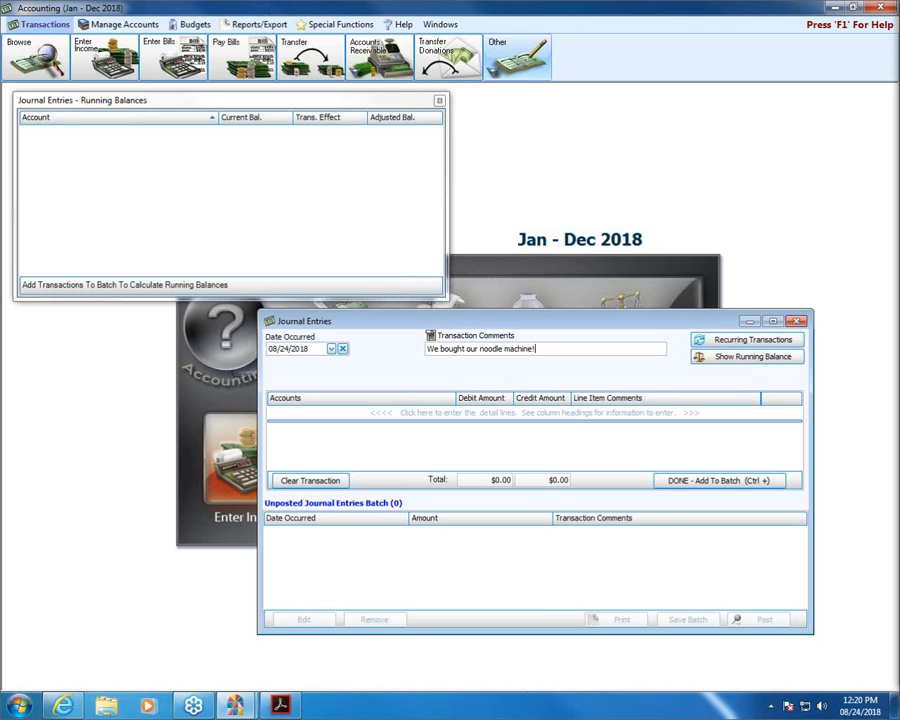
pyautogui.press('Tab')
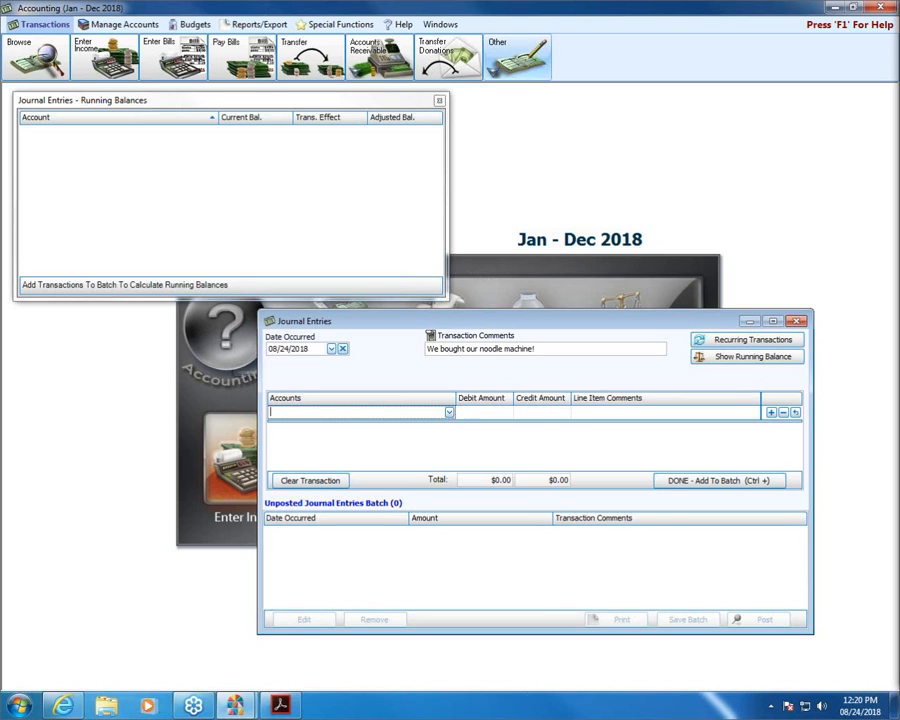
pyautogui.click(449, 412)
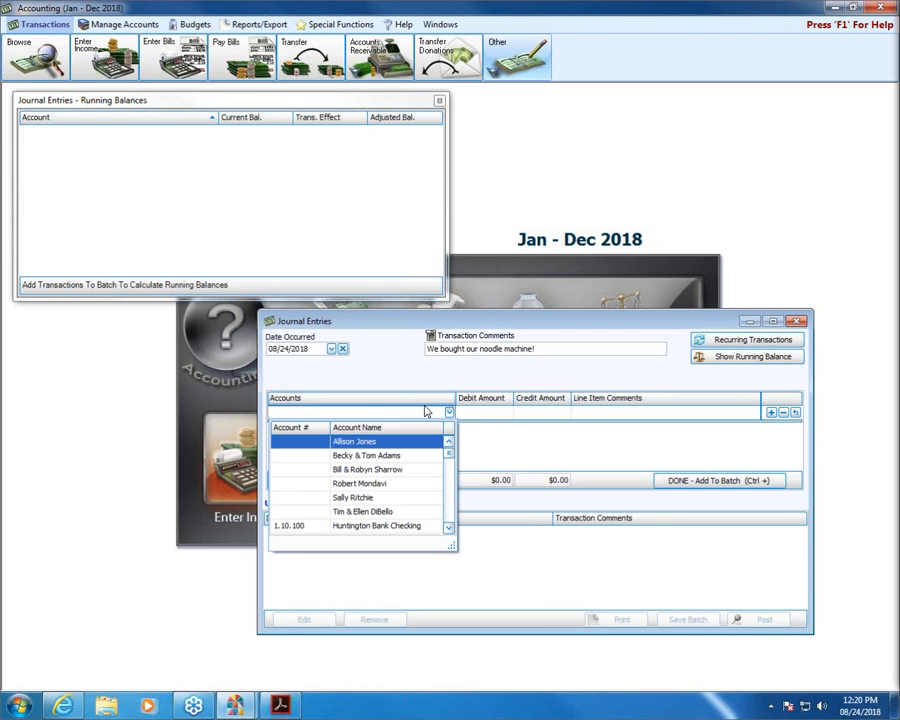
pyautogui.press('Return')
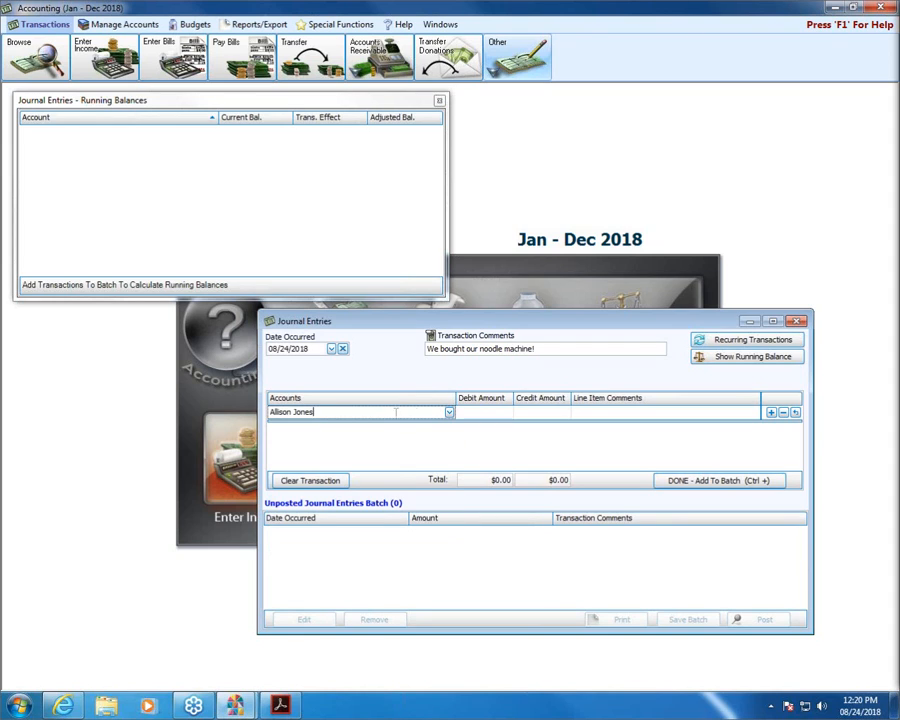
pyautogui.write('other')
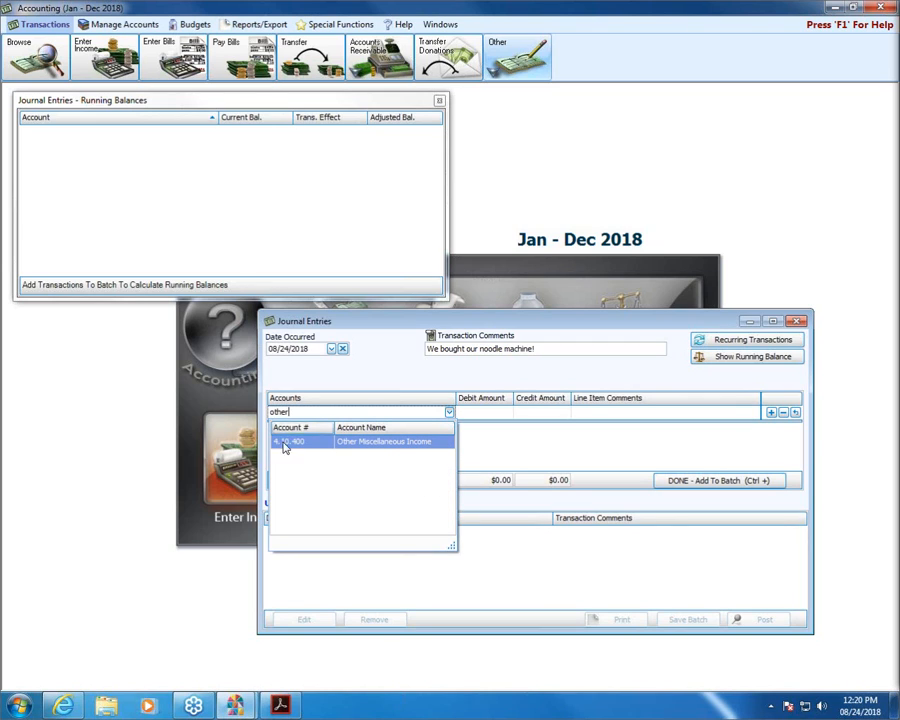
pyautogui.click(380, 445)
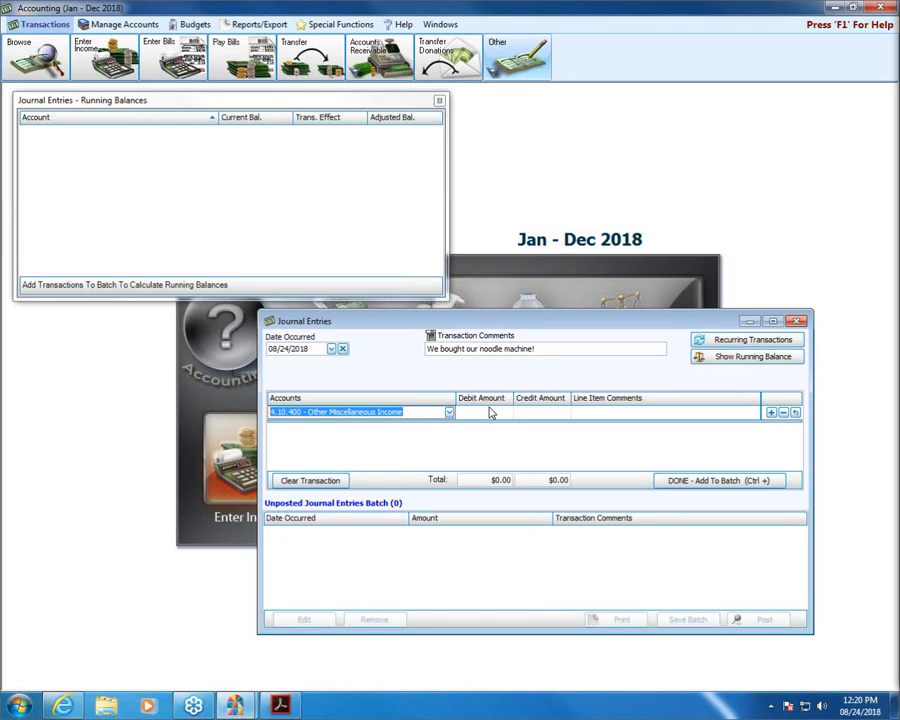
# Check the Income and Expense rows in the debits and credits reference table.
pyautogui.click(280, 705)
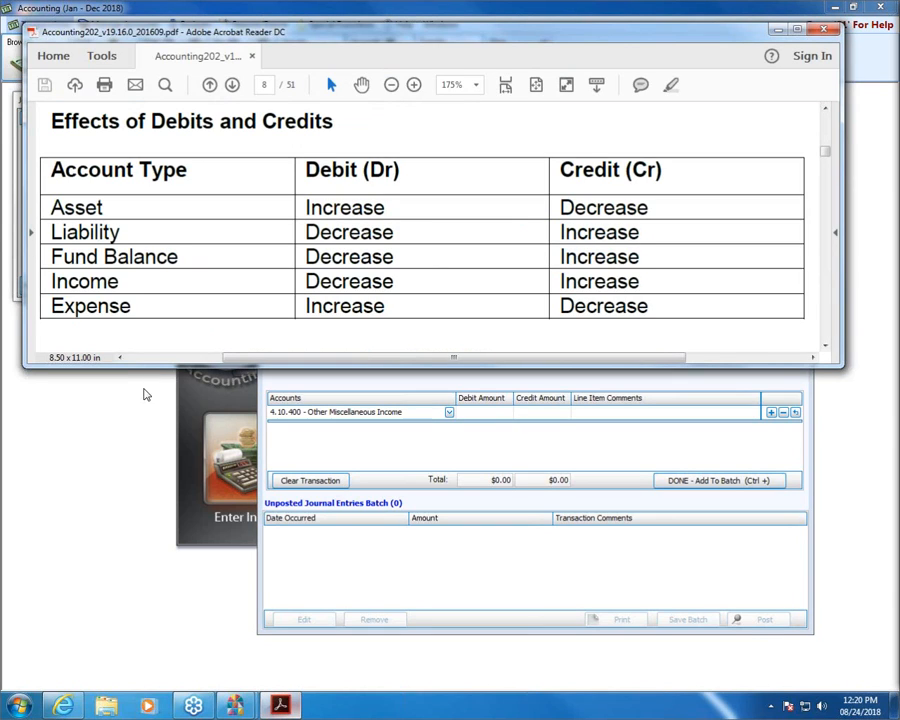
pyautogui.moveTo(48, 281); pyautogui.dragTo(127, 283)
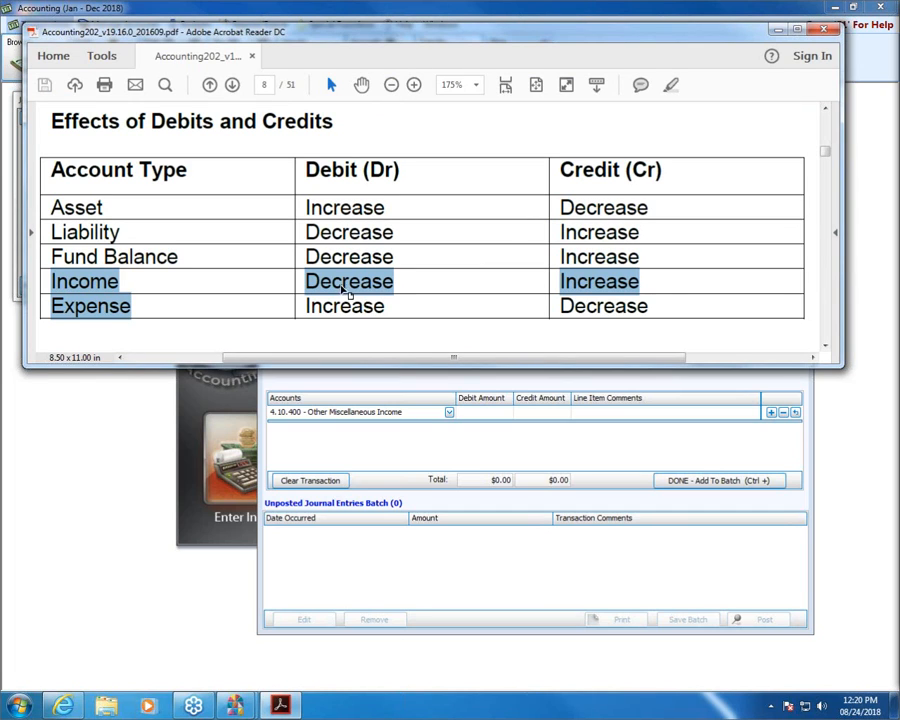
pyautogui.click(806, 453)
# Debit 1,000.00 to Other Miscellaneous Income and add a blank second line.
pyautogui.click(487, 413)
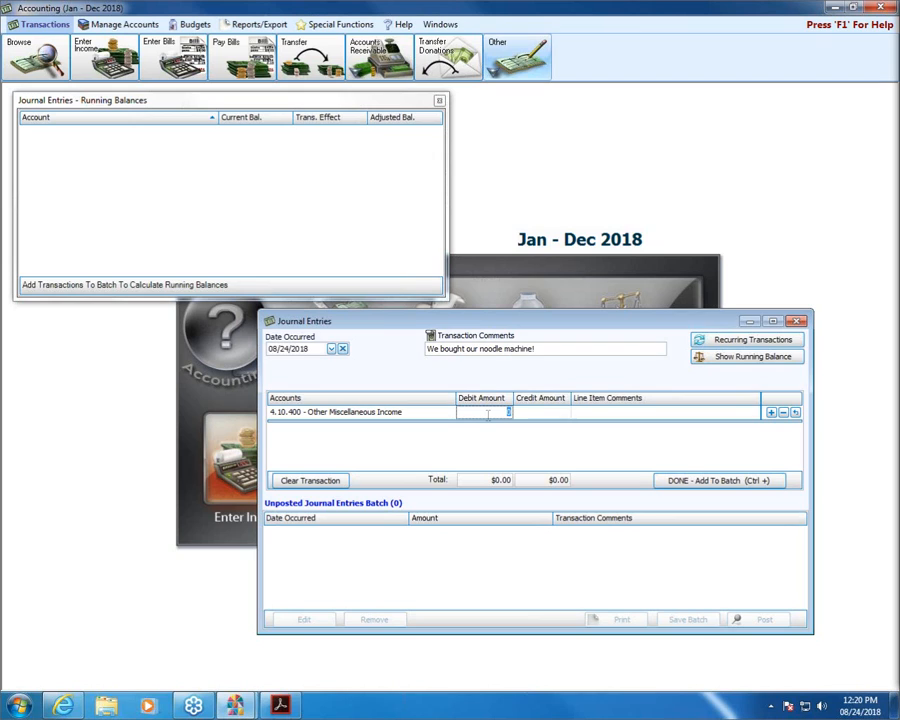
pyautogui.write('1000')
pyautogui.click(771, 414)
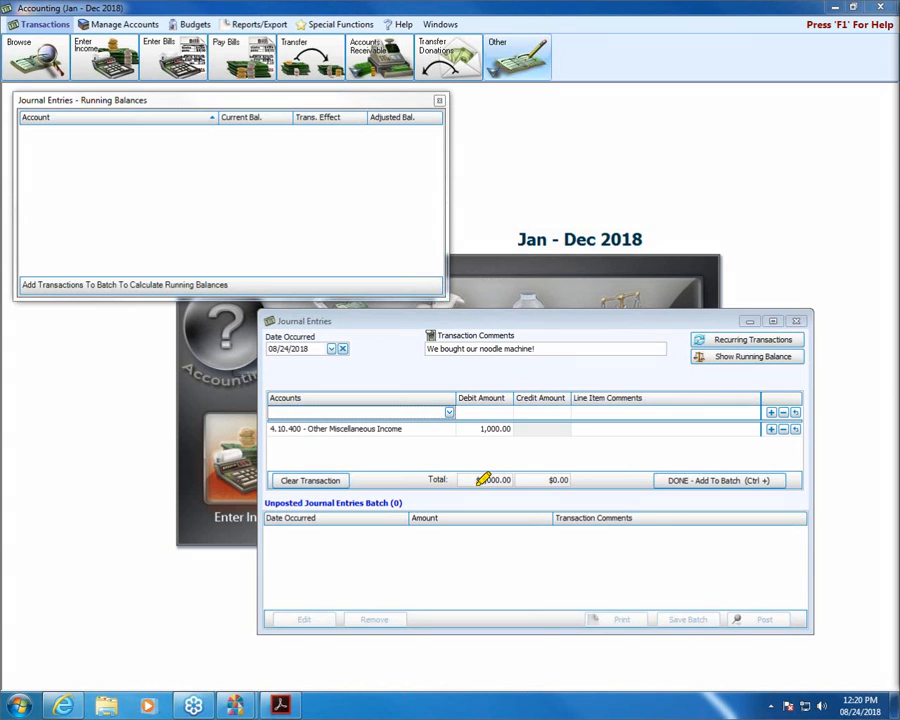
pyautogui.moveTo(465, 480)
pyautogui.mouseDown()
pyautogui.moveTo(512, 474)
pyautogui.moveTo(460, 478)
pyautogui.mouseUp()
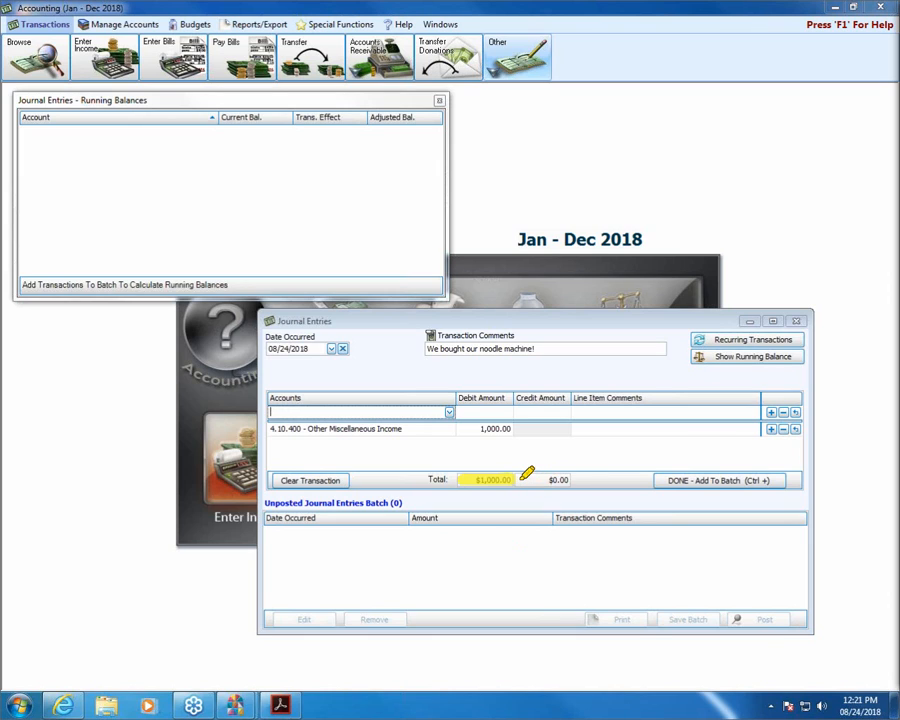
pyautogui.moveTo(520, 477)
pyautogui.mouseDown()
pyautogui.moveTo(569, 474)
pyautogui.moveTo(550, 475)
pyautogui.mouseUp()
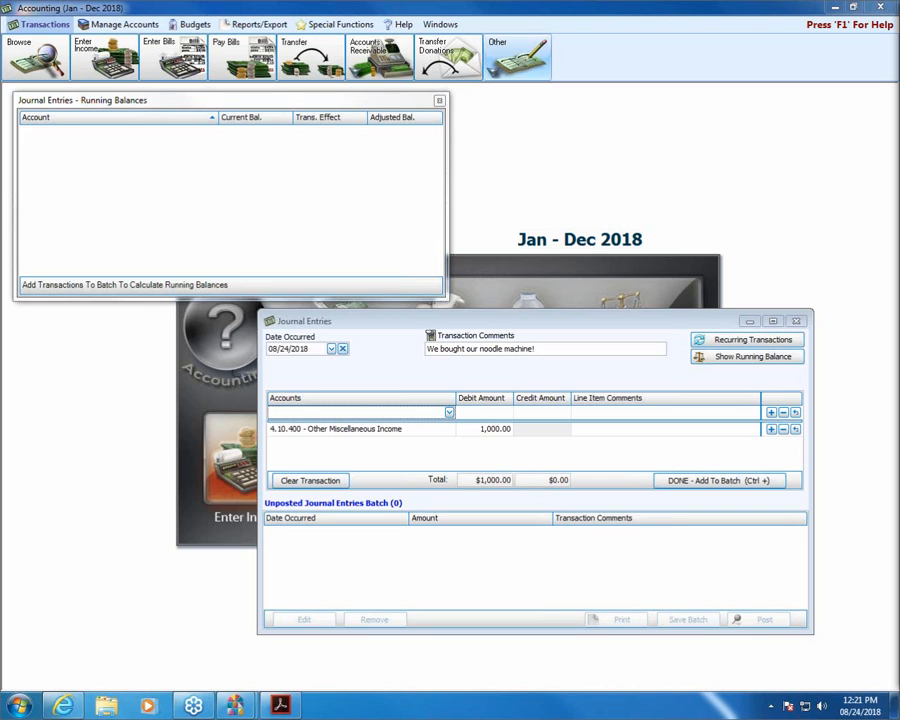
# Credit 1,000.00 to 5.20.100 Building Fund Expenses and add the balanced entry to the batch.
pyautogui.click(386, 414)
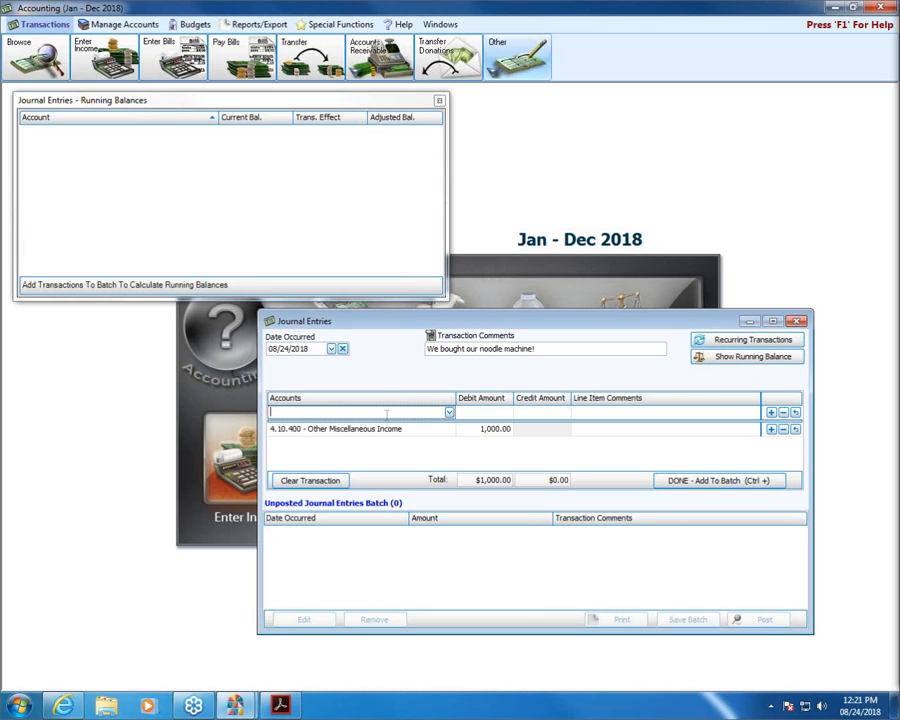
pyautogui.write('building')
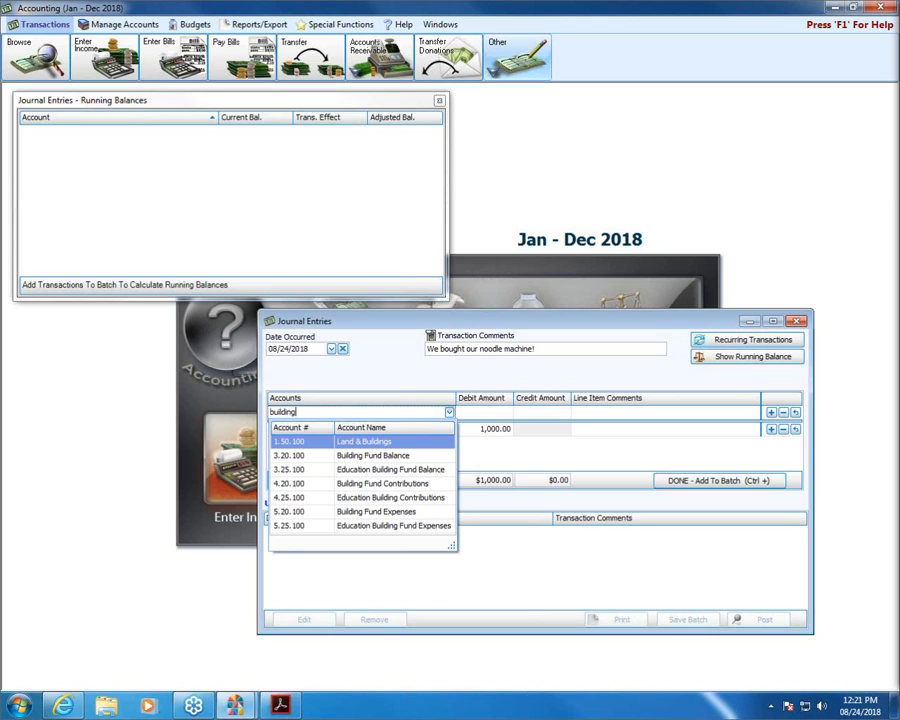
pyautogui.click(376, 511)
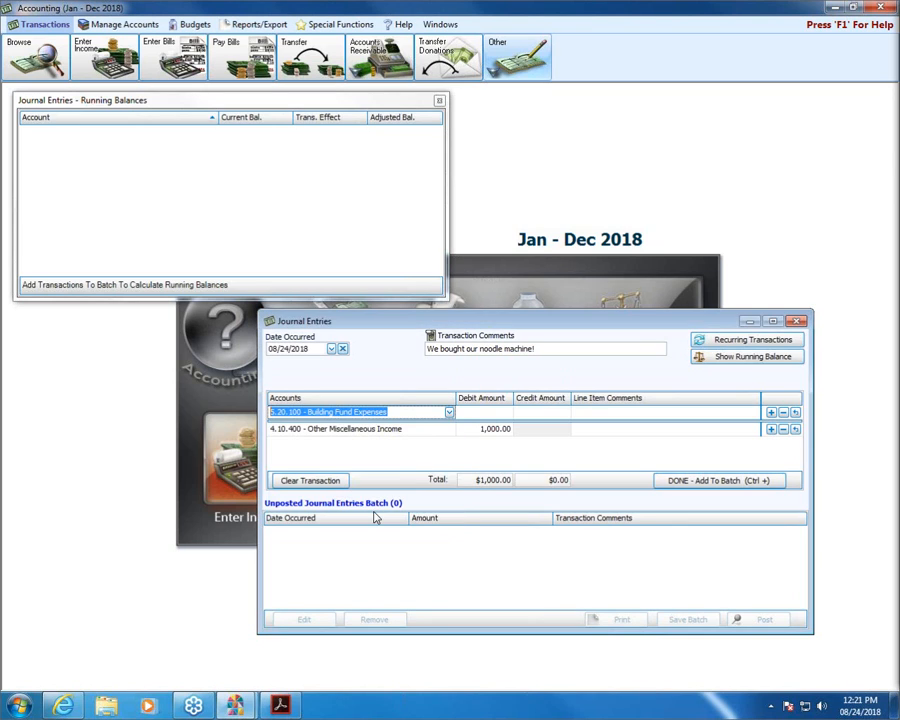
pyautogui.click(540, 412)
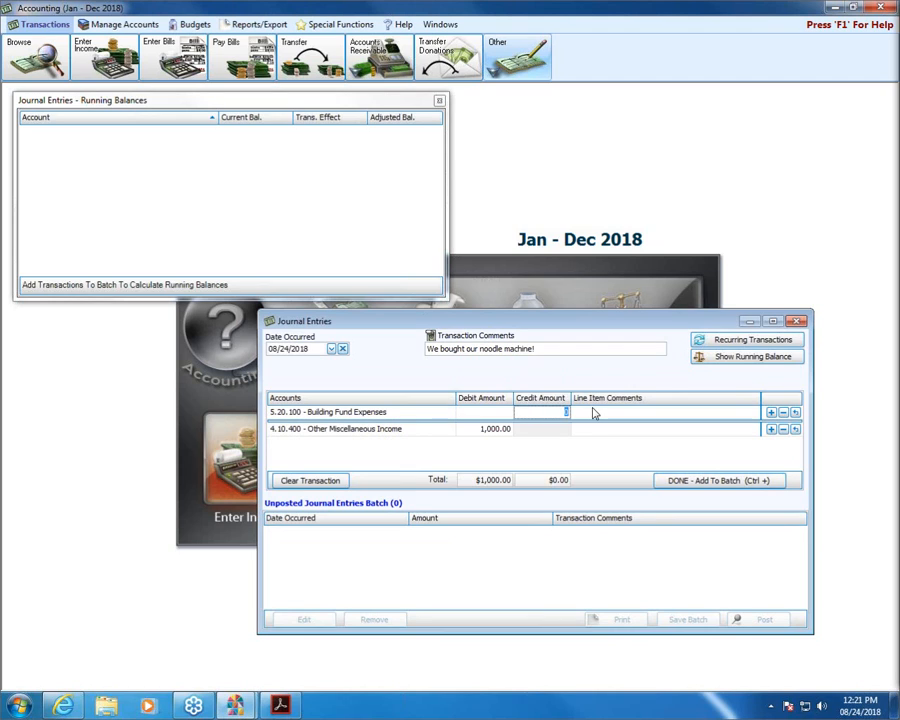
pyautogui.write('1000')
pyautogui.click(771, 413)
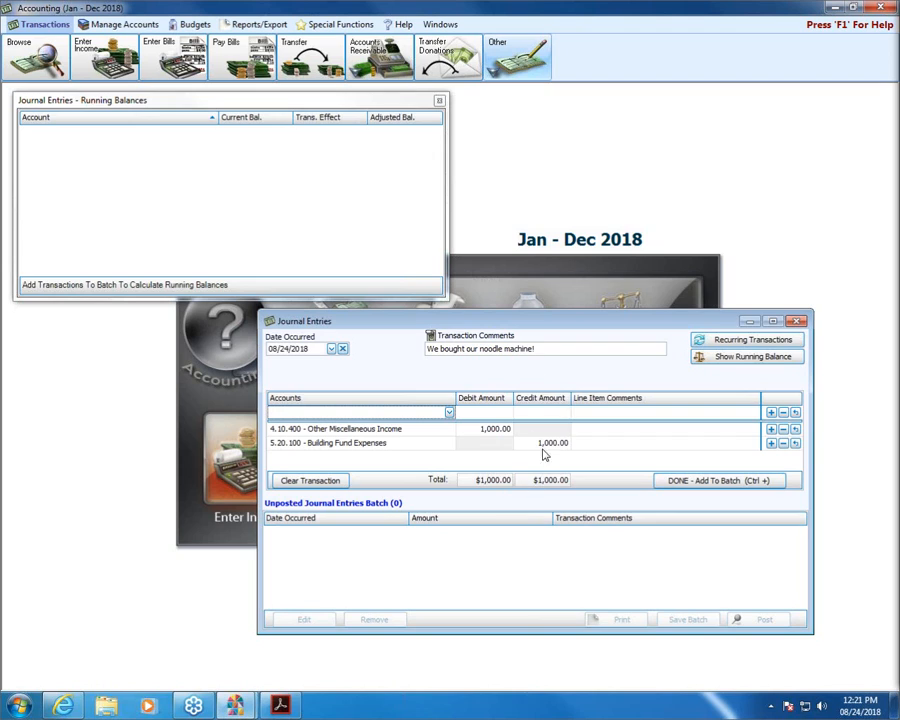
pyautogui.click(771, 482)
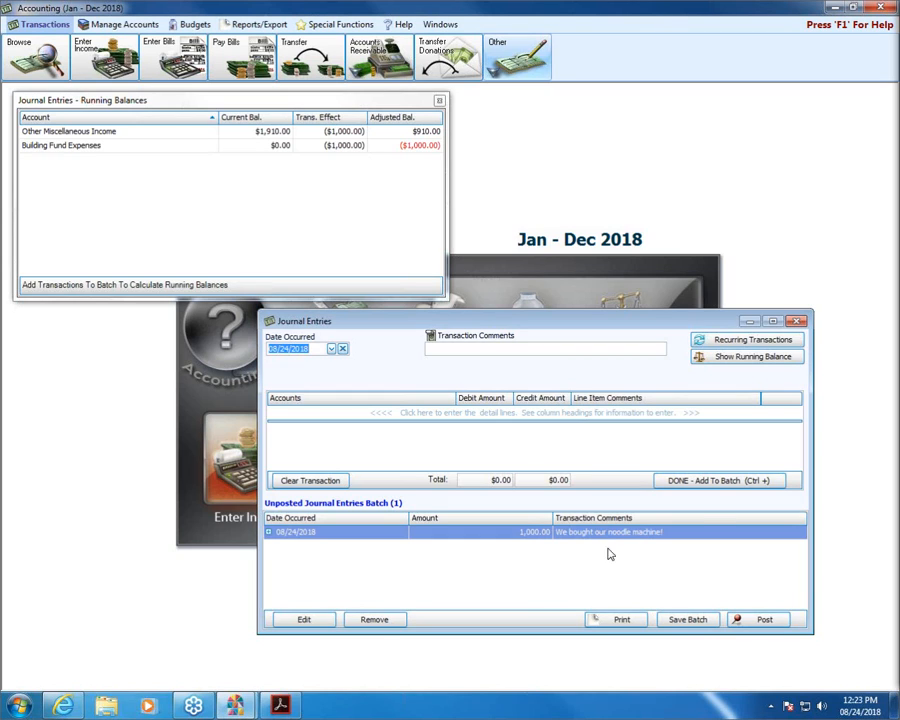
# Start a new entry whose first line uses account 2.80.100 Prepaid Pledges.
pyautogui.click(356, 412)
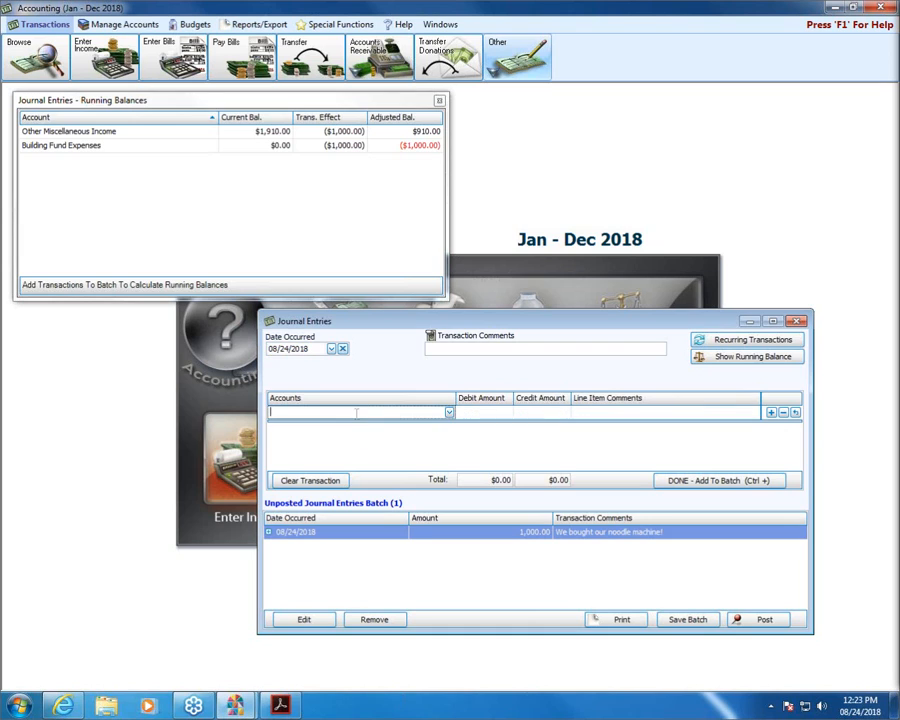
pyautogui.click(449, 413)
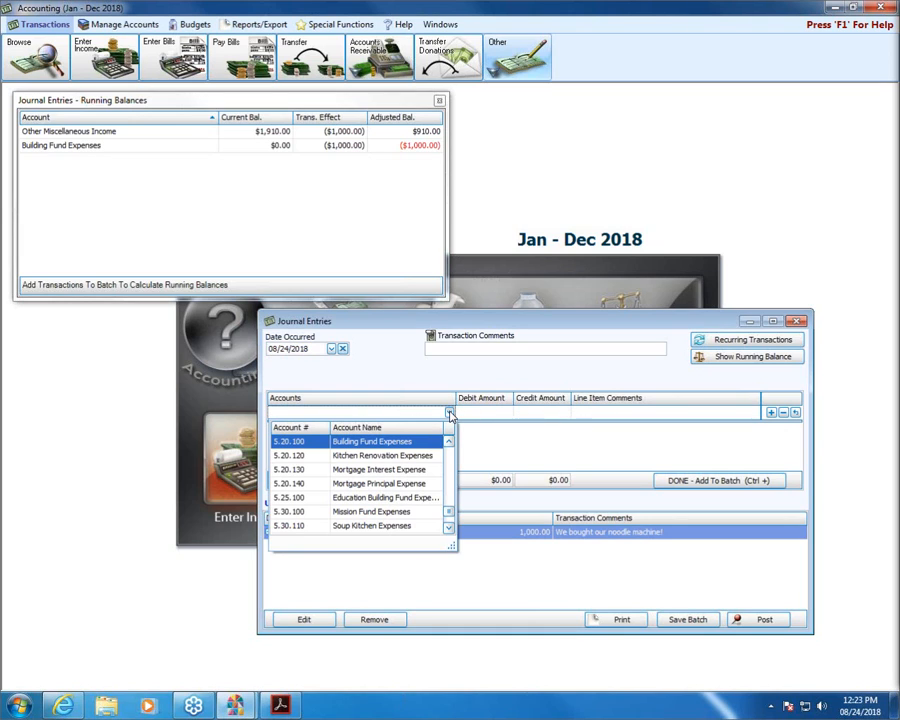
pyautogui.write('prepaid')
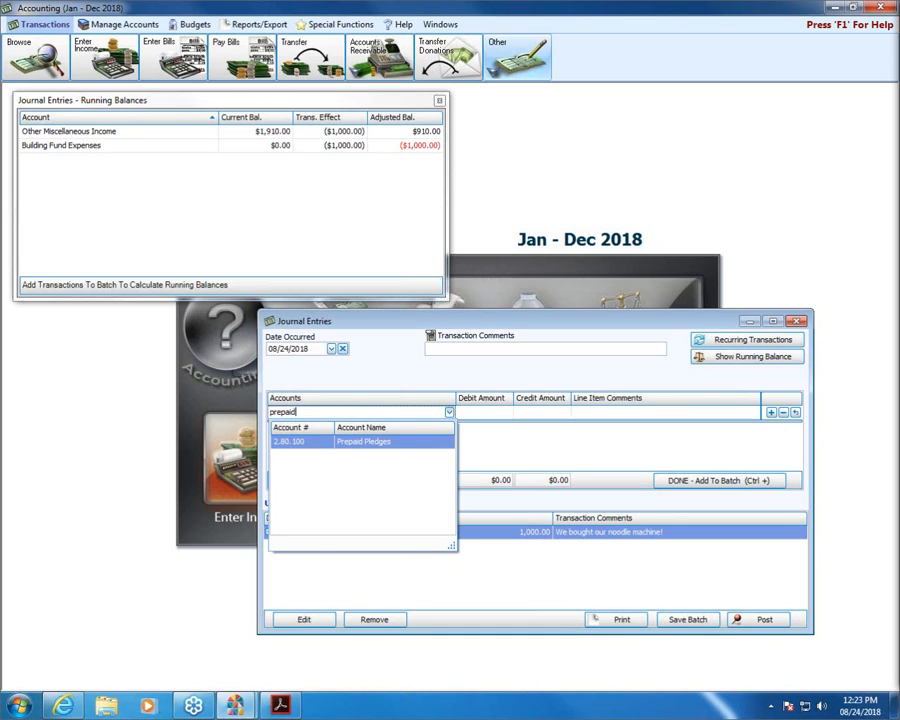
pyautogui.click(367, 443)
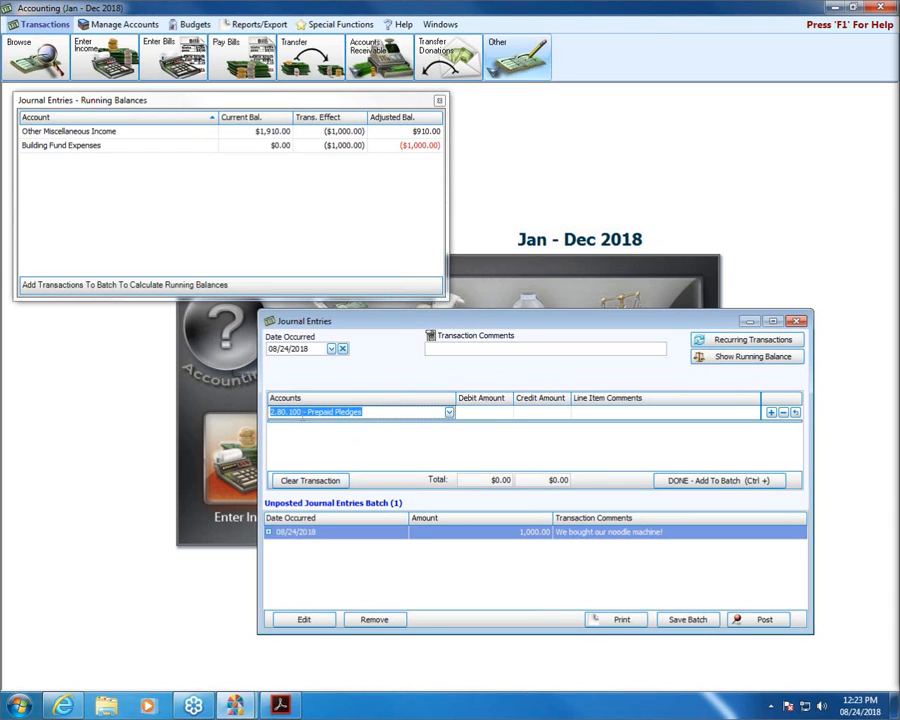
# Check the debits and credits reference table, then return to the journal entry.
pyautogui.hotkey('alt', 'Tab')
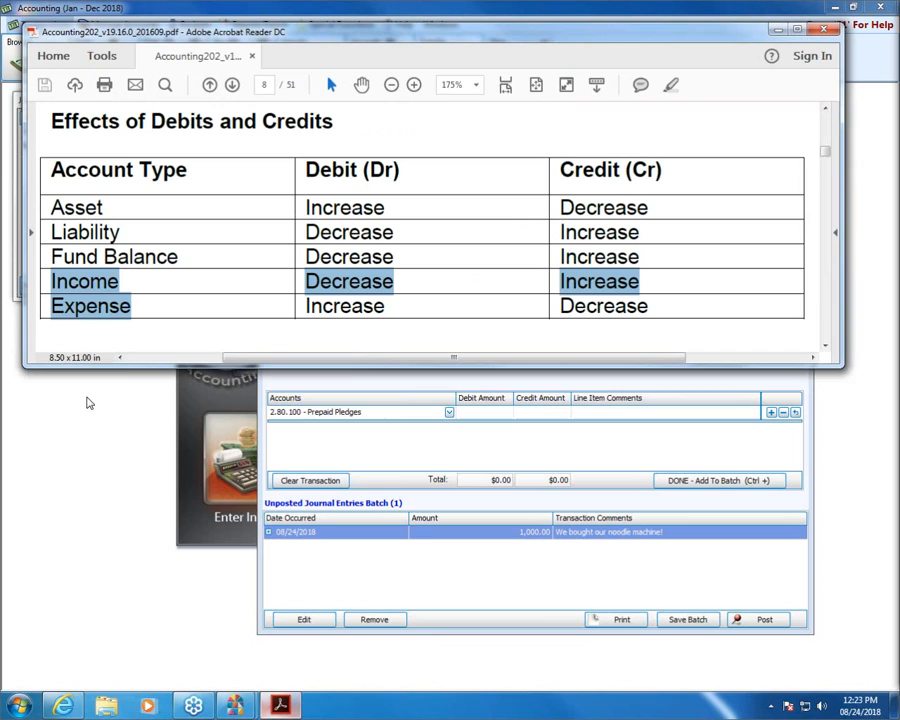
pyautogui.click(120, 236)
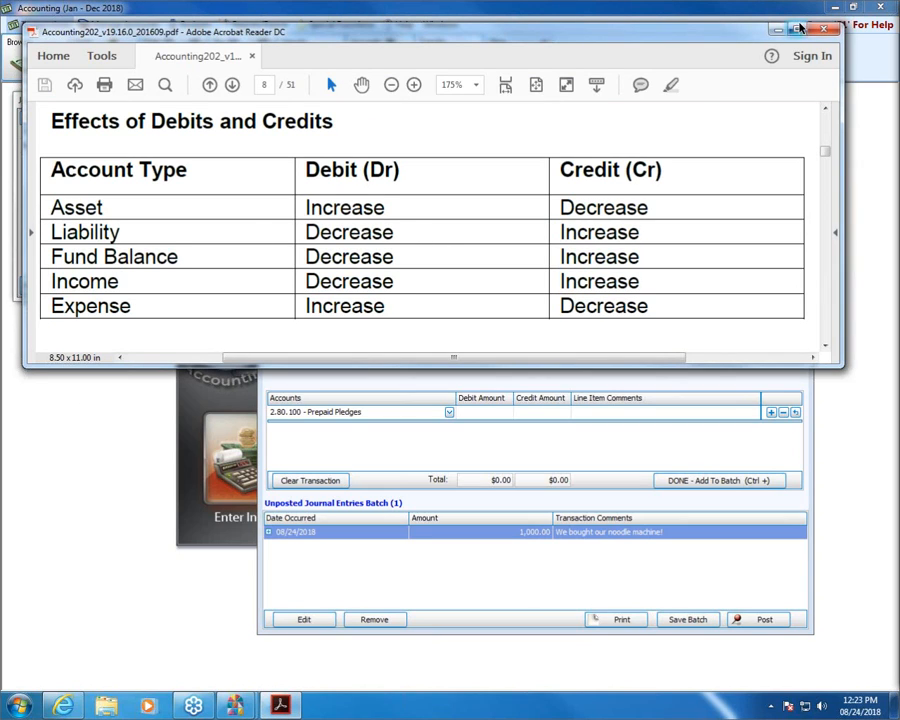
pyautogui.click(761, 380)
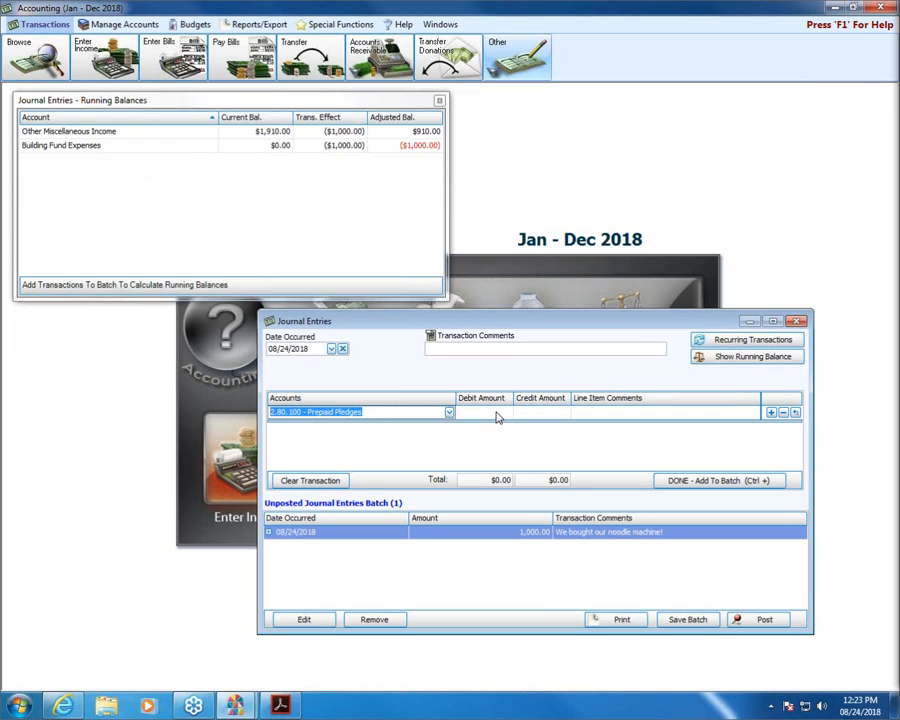
# Debit 100.00 to Prepaid Pledges and set the next line to 4.10.100 General Tithes & Offerings.
pyautogui.click(497, 413)
pyautogui.write('100')
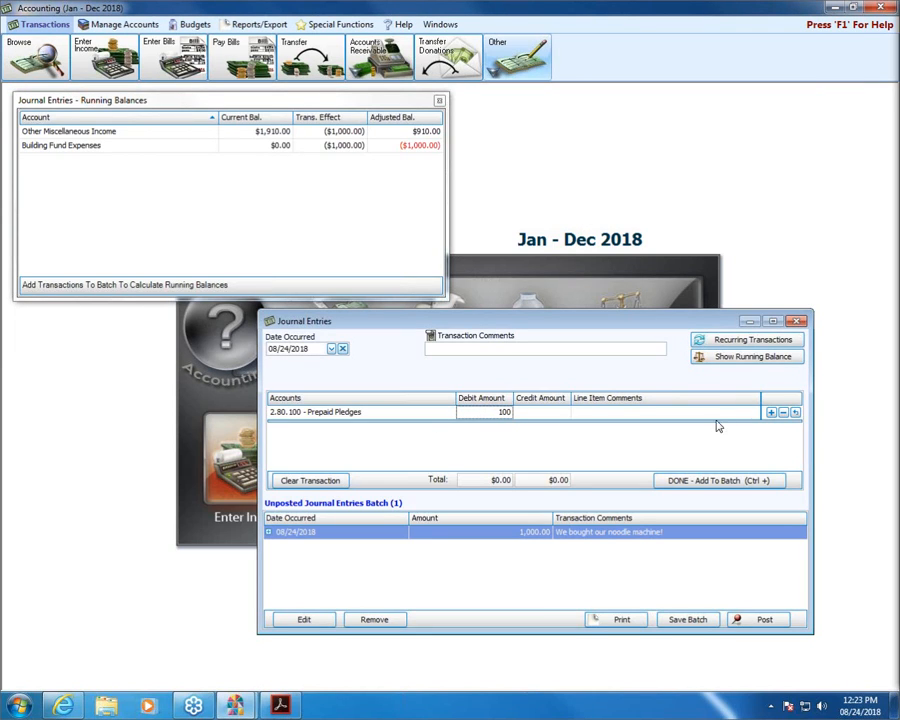
pyautogui.click(790, 413)
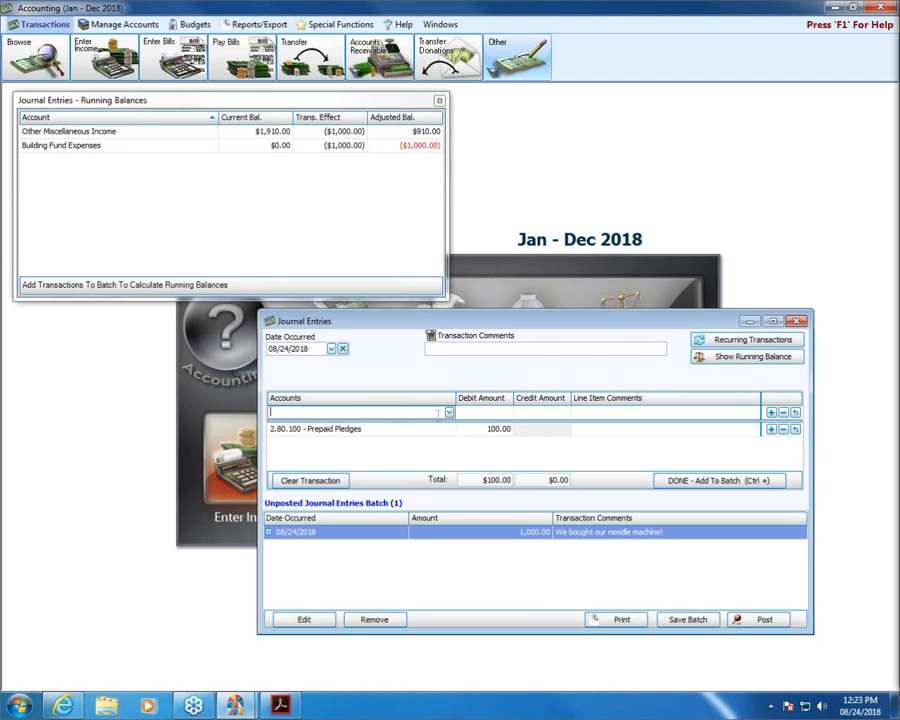
pyautogui.write('gener')
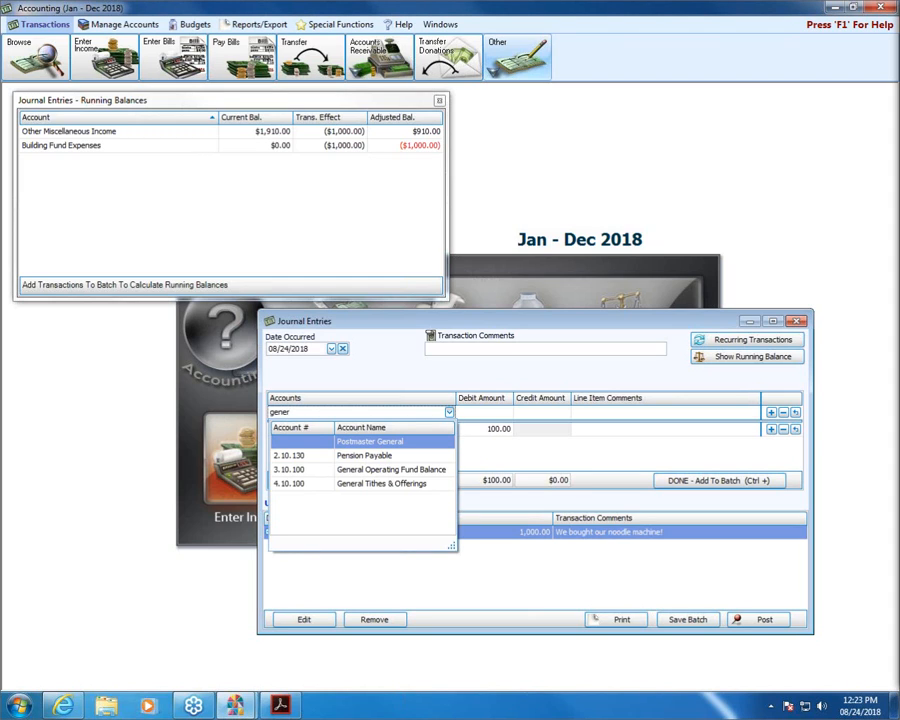
pyautogui.click(415, 469)
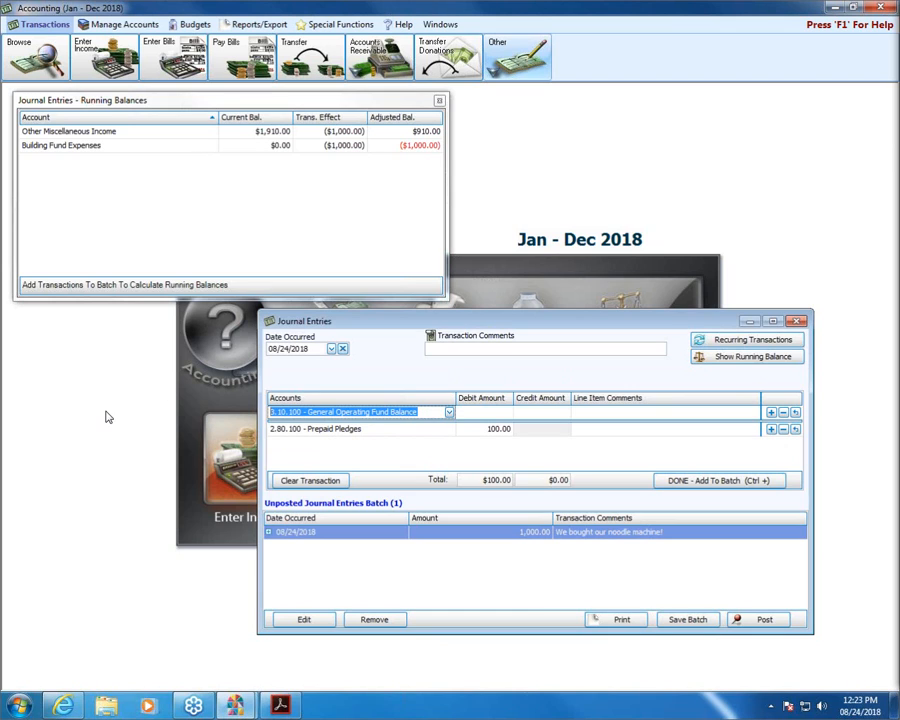
pyautogui.write('general')
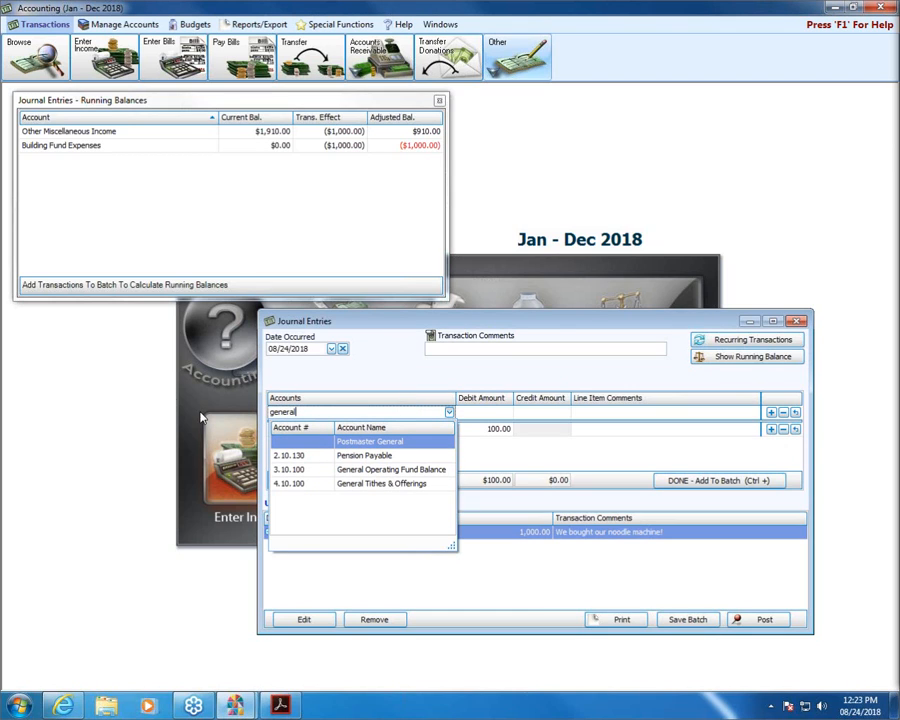
pyautogui.click(384, 484)
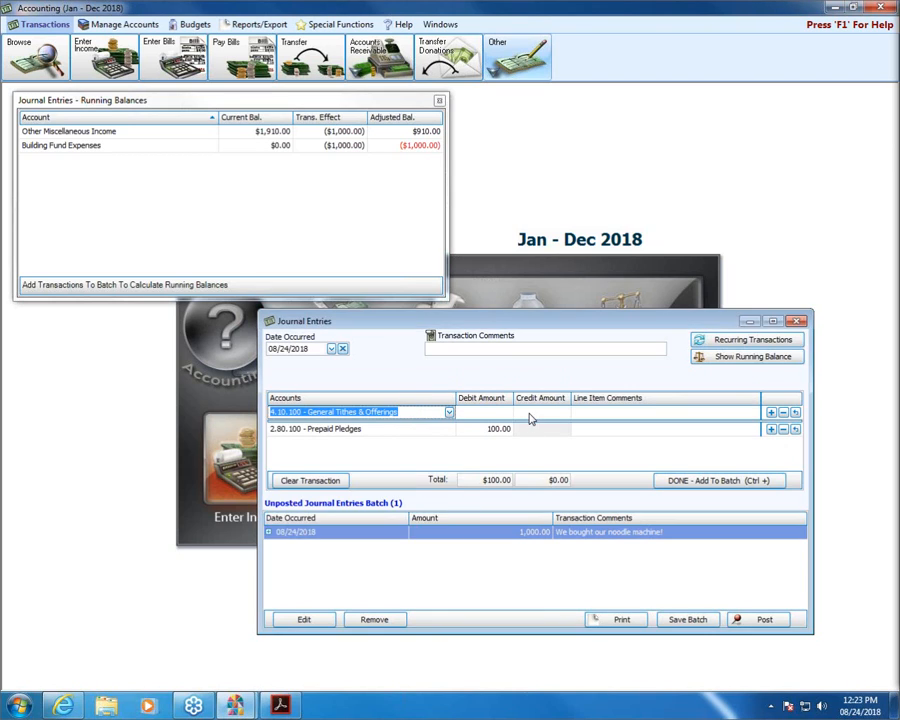
# Credit 100.00 to General Tithes & Offerings and add the entry to the batch.
pyautogui.click(529, 412)
pyautogui.write('100')
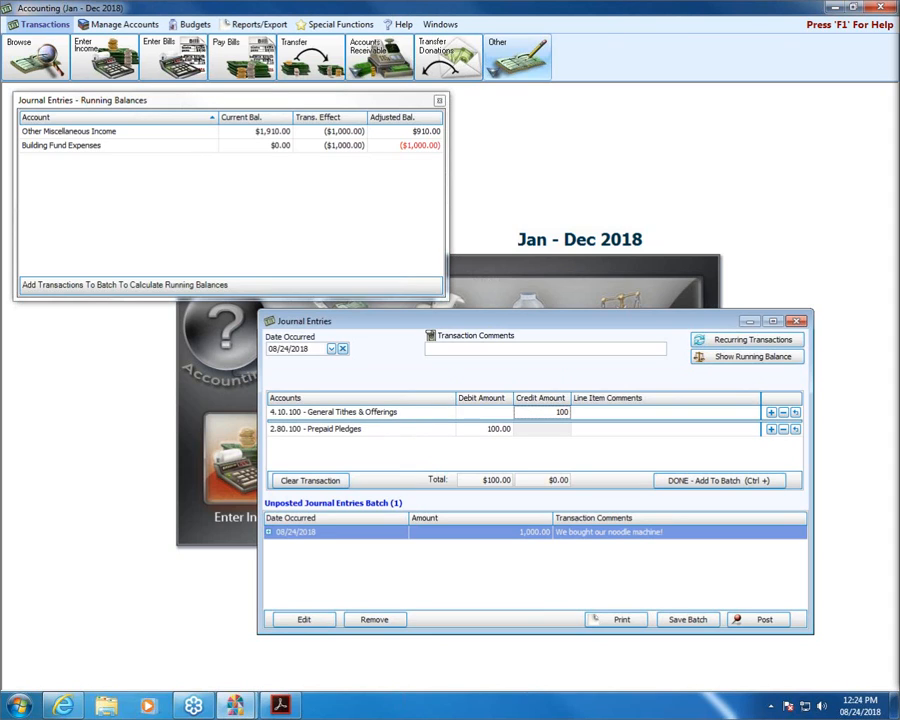
pyautogui.click(772, 413)
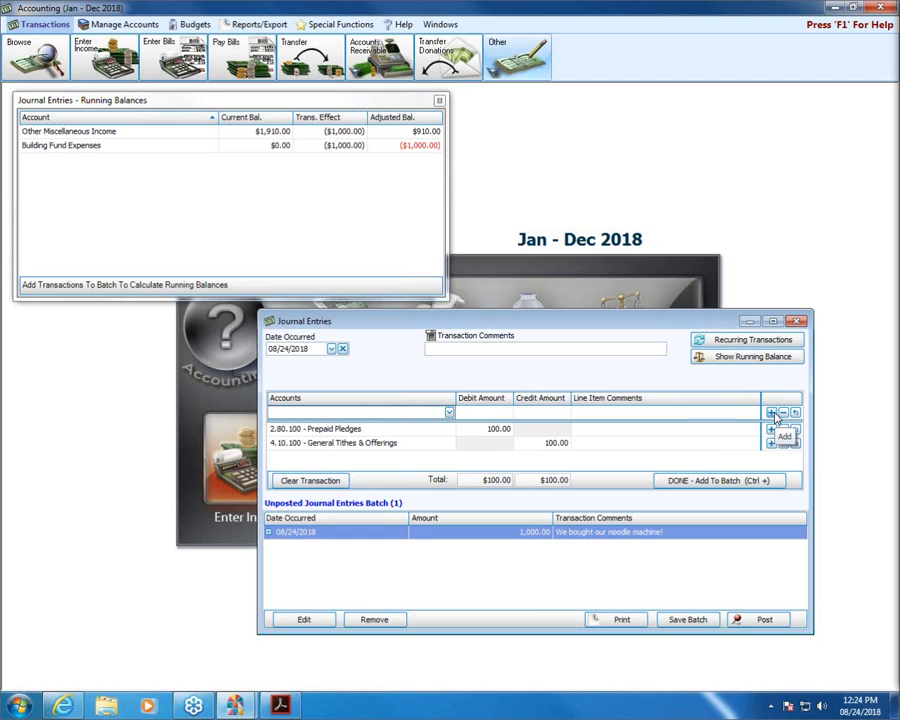
pyautogui.click(738, 481)
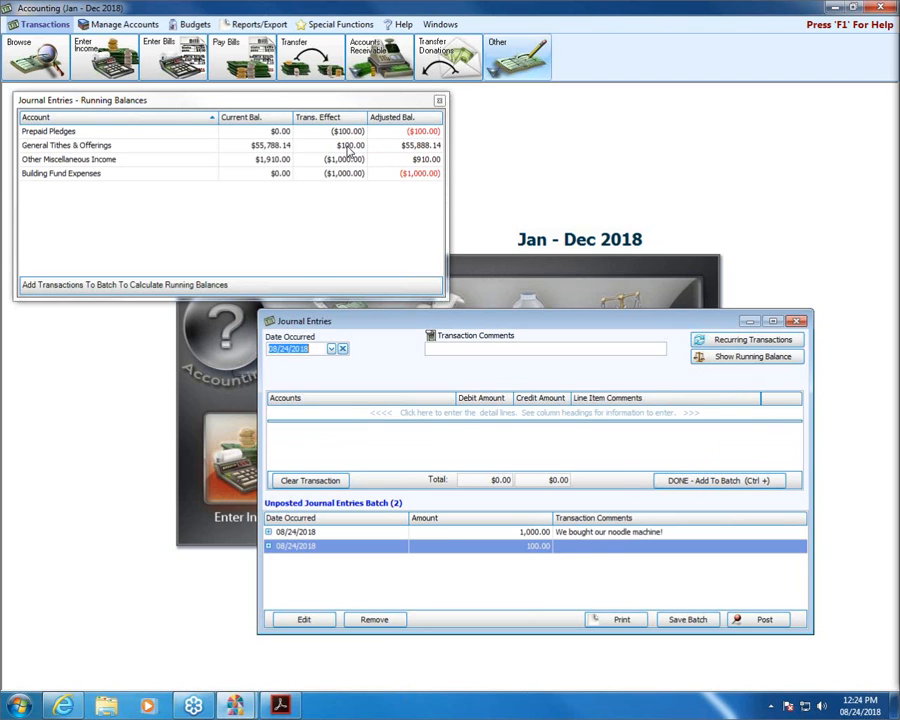
pyautogui.click(85, 148)
# Post both batched entries totalling $1,100.00 without printing them.
pyautogui.click(90, 132)
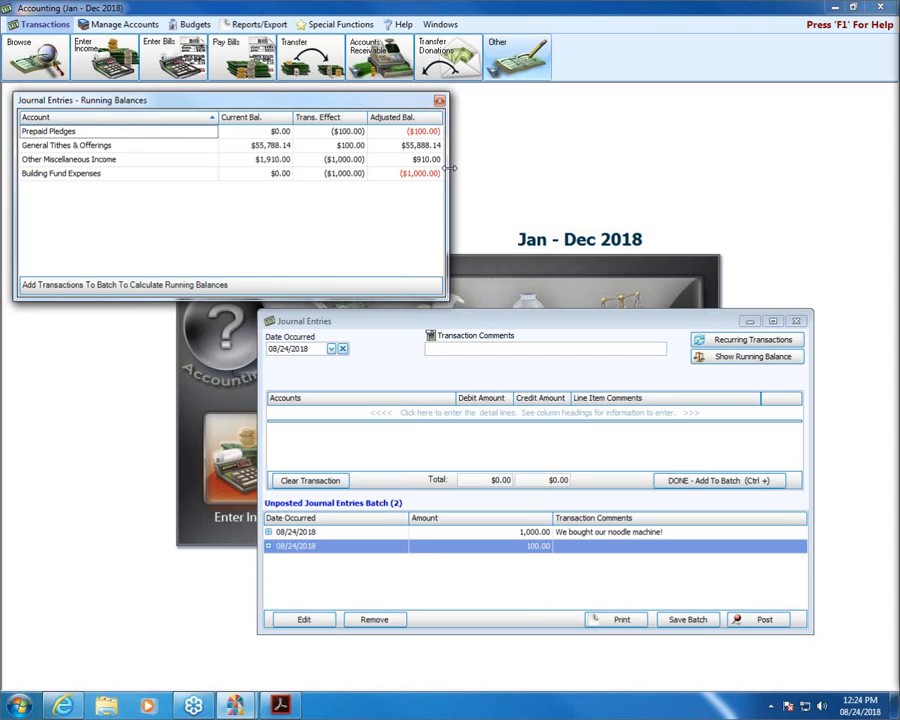
pyautogui.click(439, 100)
pyautogui.moveTo(522, 328); pyautogui.dragTo(404, 191)
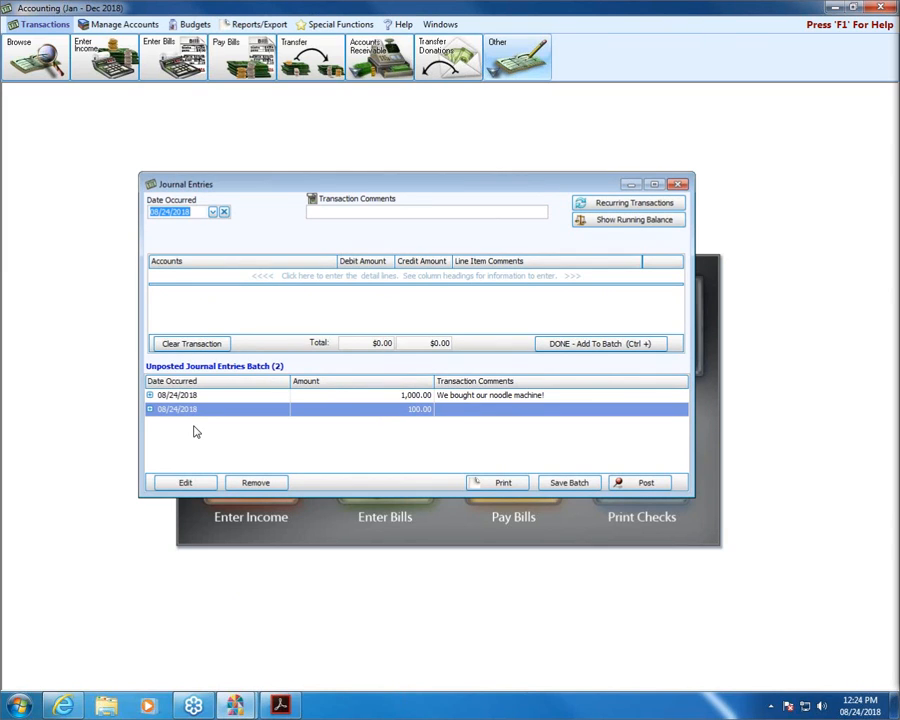
pyautogui.click(636, 482)
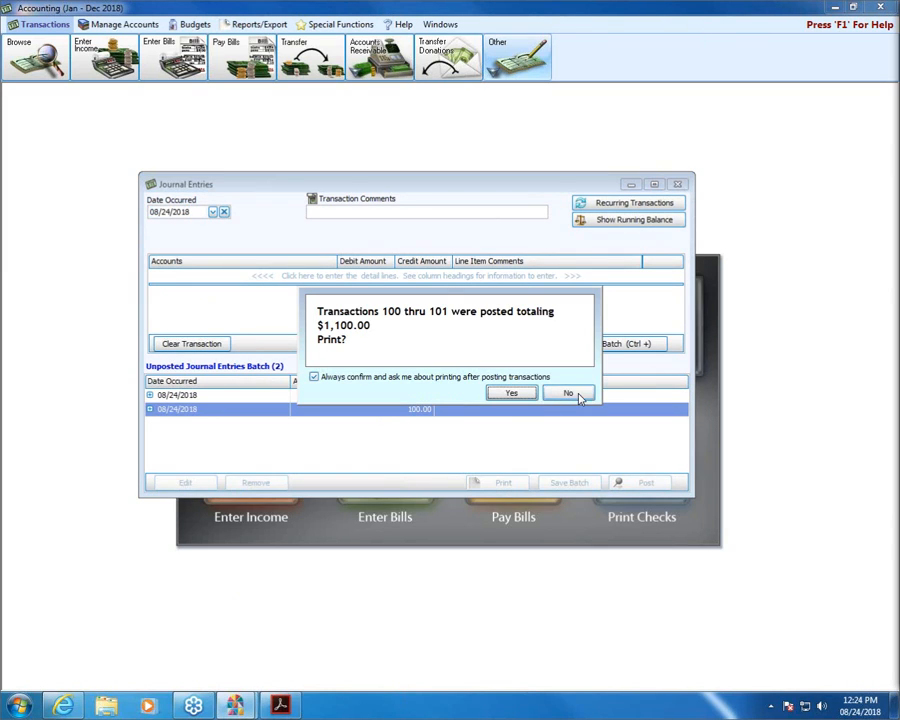
pyautogui.click(577, 395)
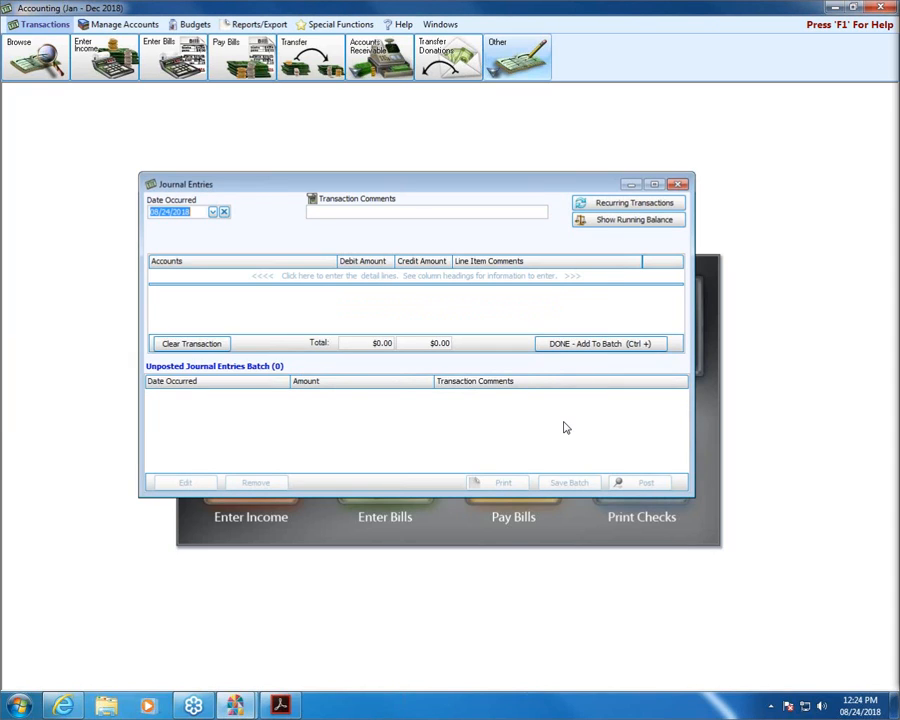